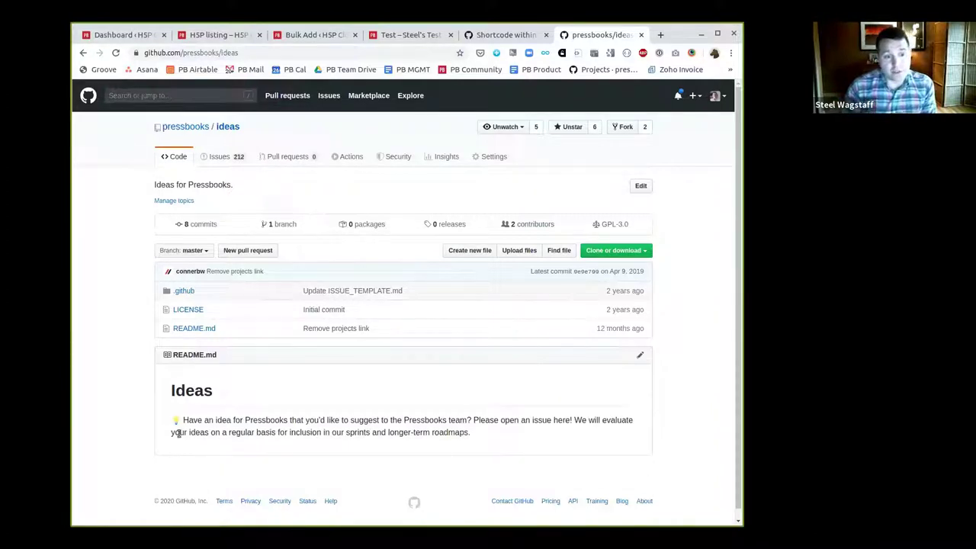
Highlight the README's invitation to suggest ideas, then sign out of GitHub and back in
left_click_drag(183, 418, 471, 416)
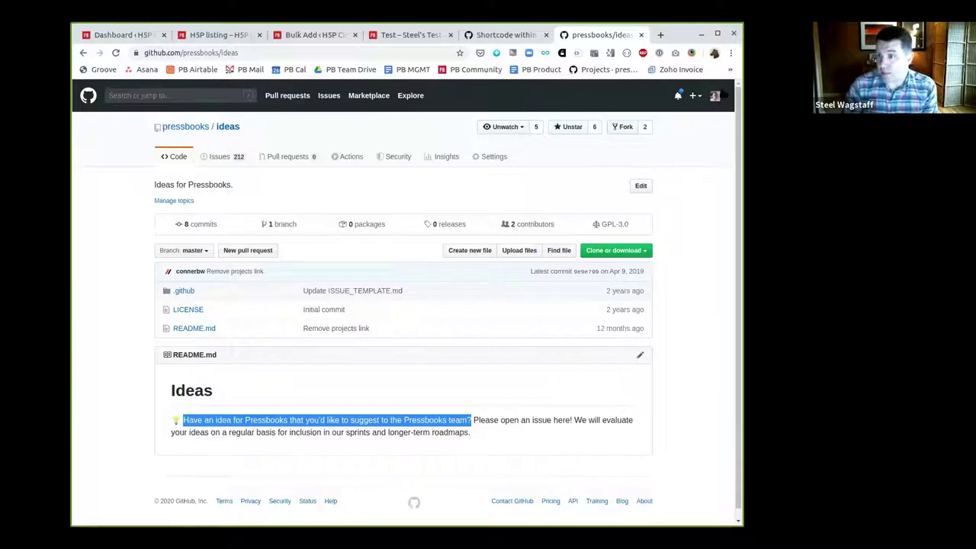
left_click(717, 95)
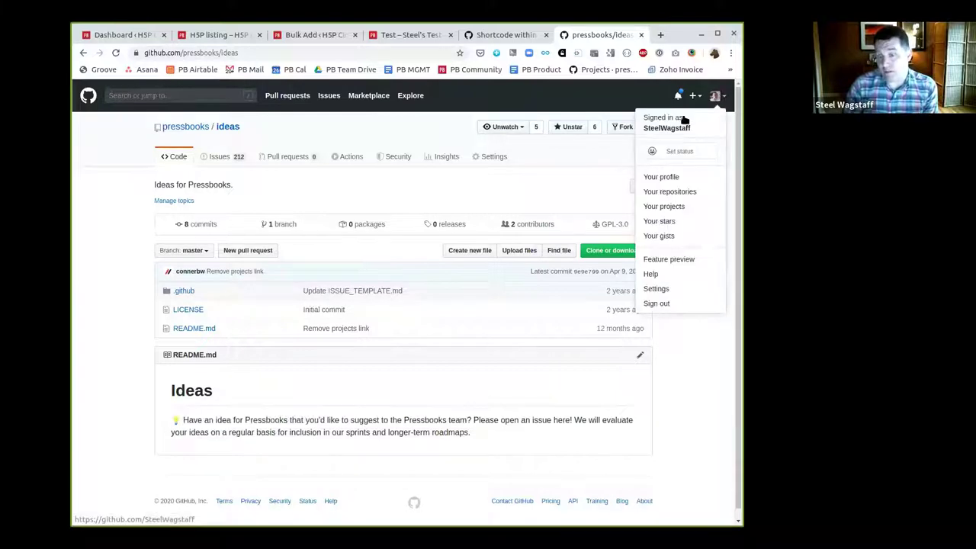
left_click(678, 304)
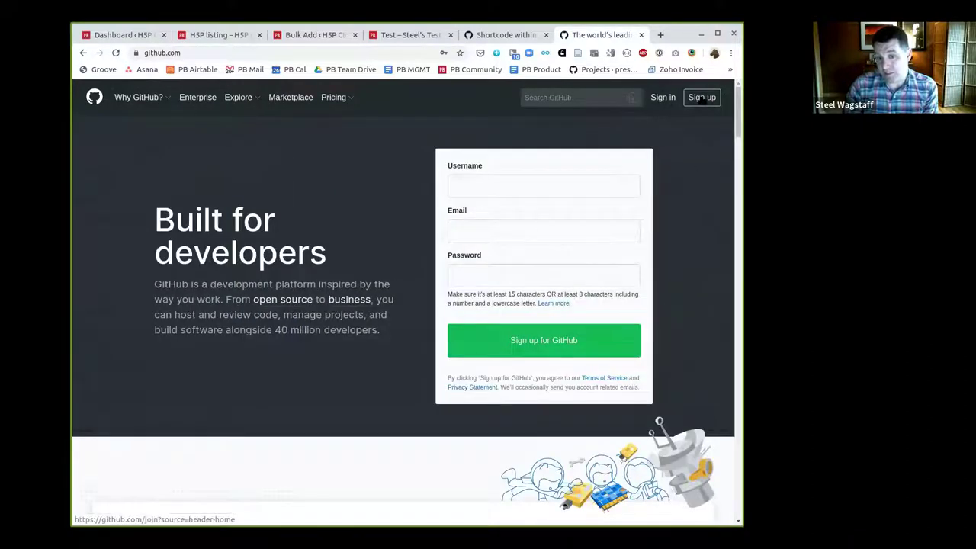
left_click(663, 98)
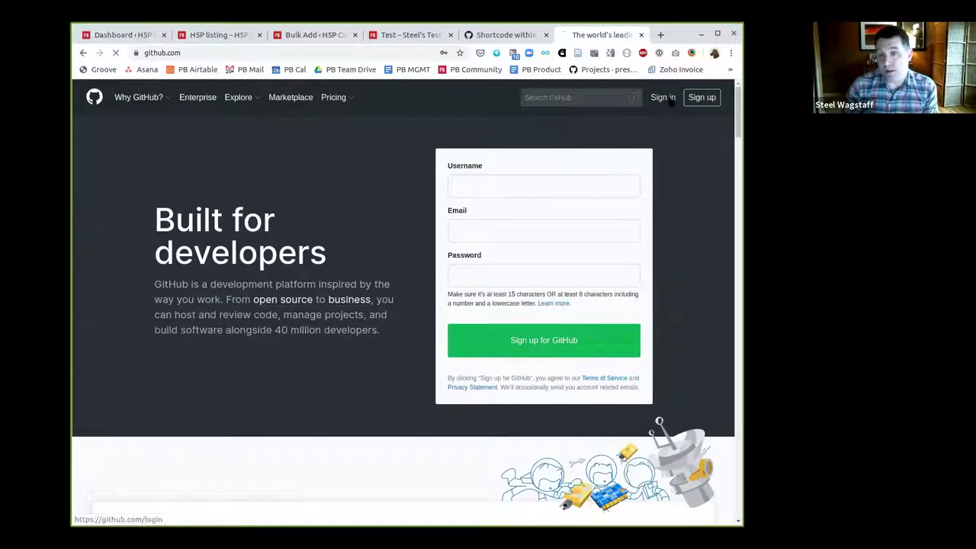
left_click(432, 266)
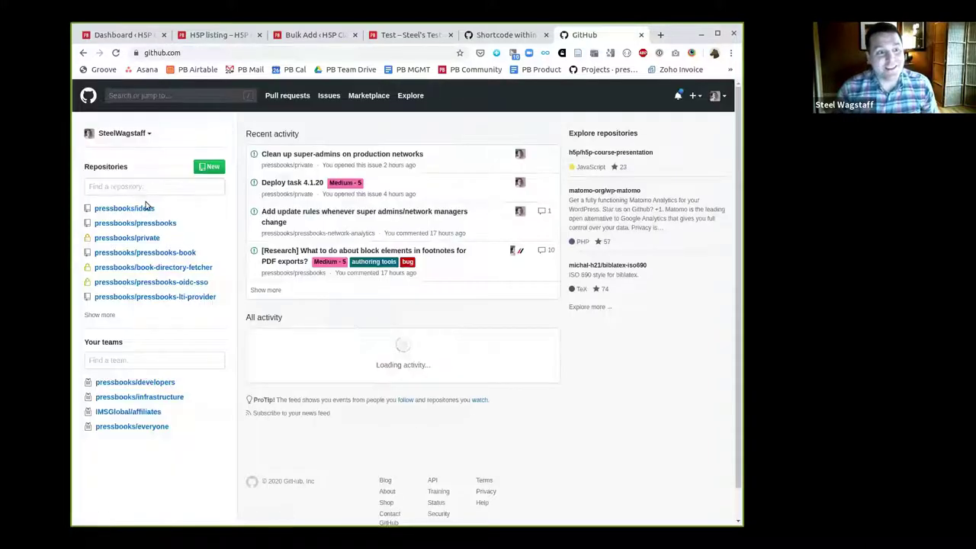
Open the pressbooks/ideas repository's issues, browse the list, and start a new issue
left_click(140, 211)
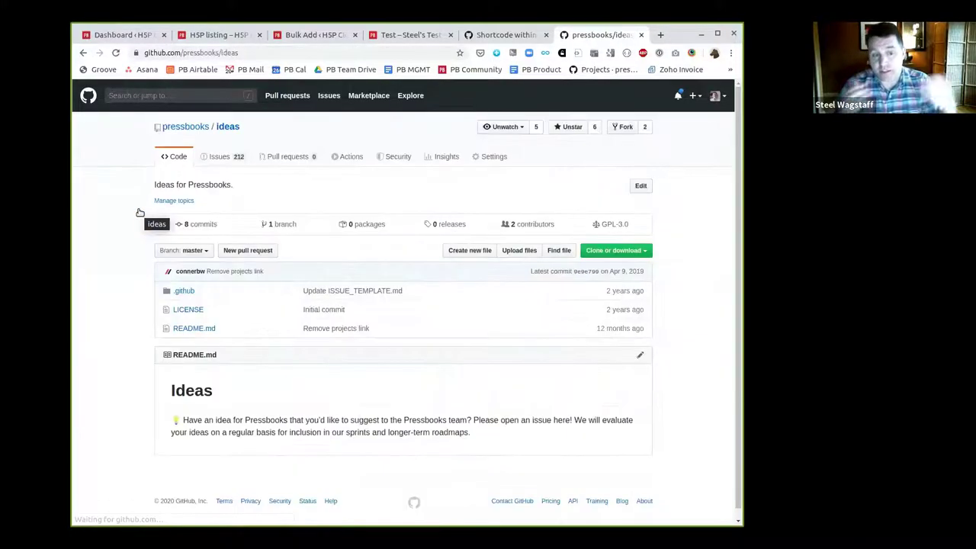
left_click(221, 159)
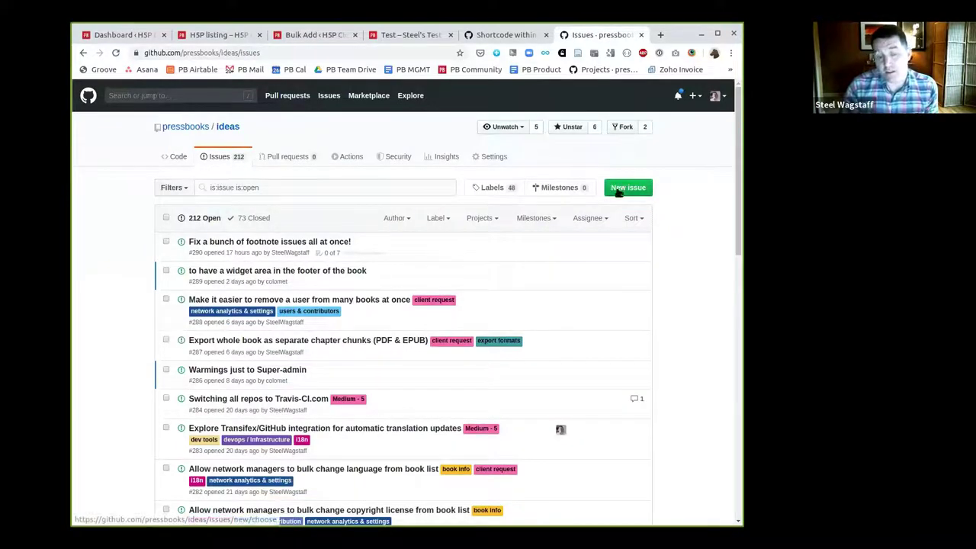
scroll(311, 264, "down", 5)
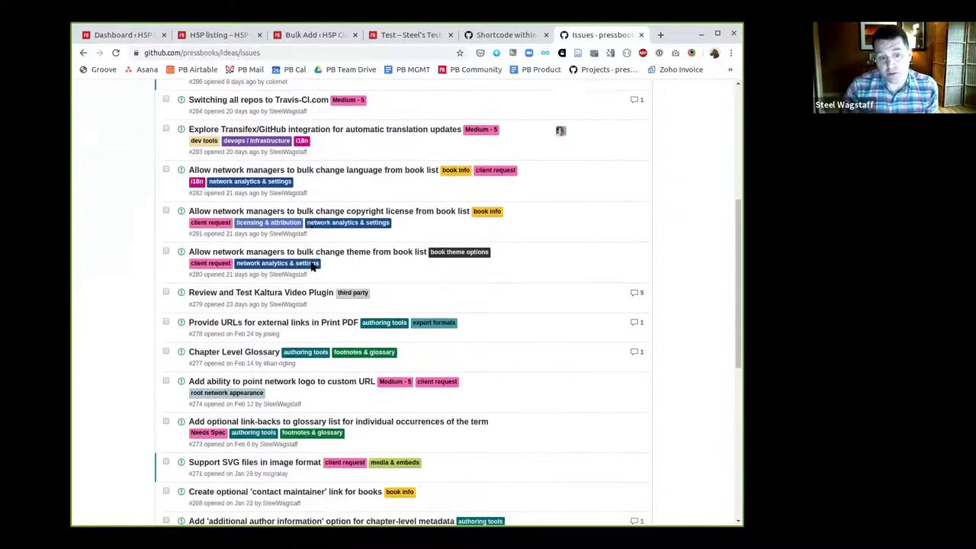
scroll(312, 264, "down", 5)
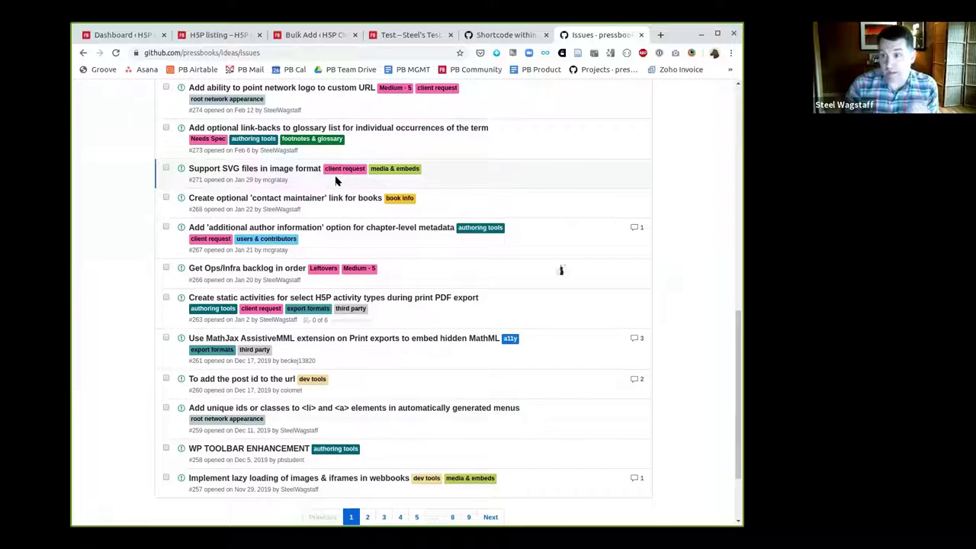
scroll(338, 229, "up", 5)
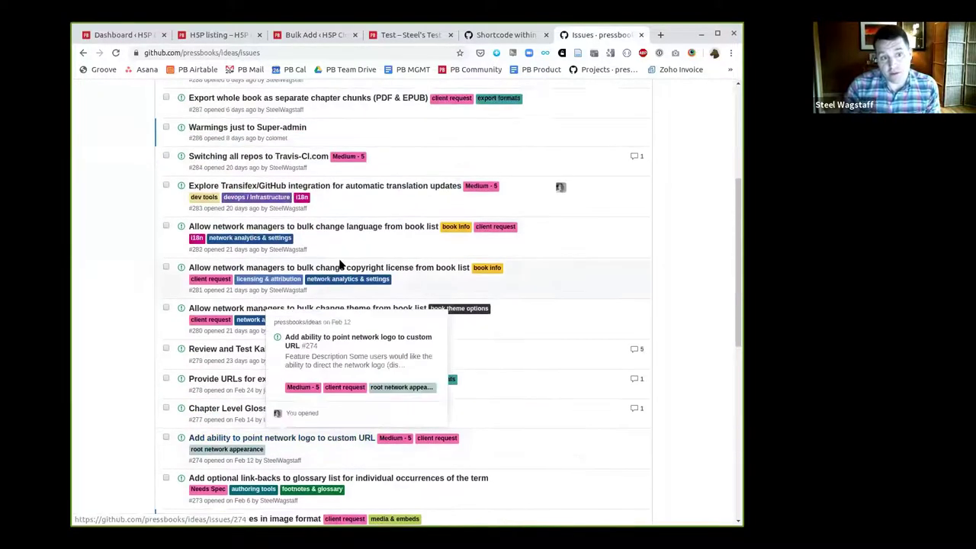
scroll(340, 263, "up", 3)
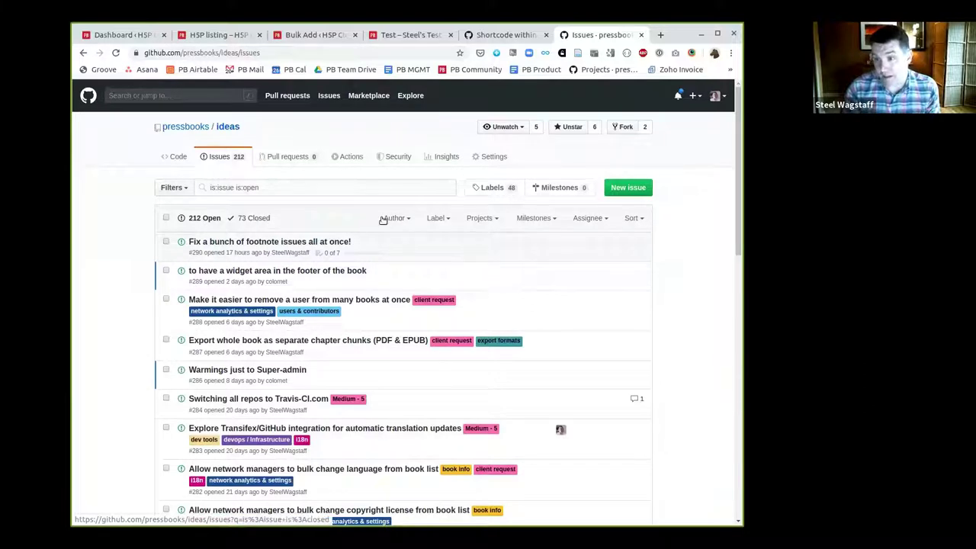
left_click(642, 190)
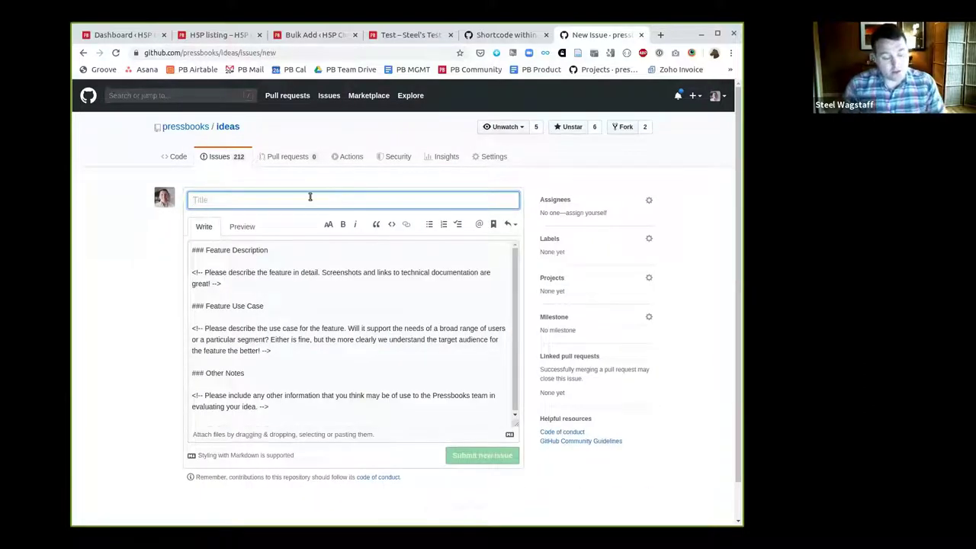
type("M")
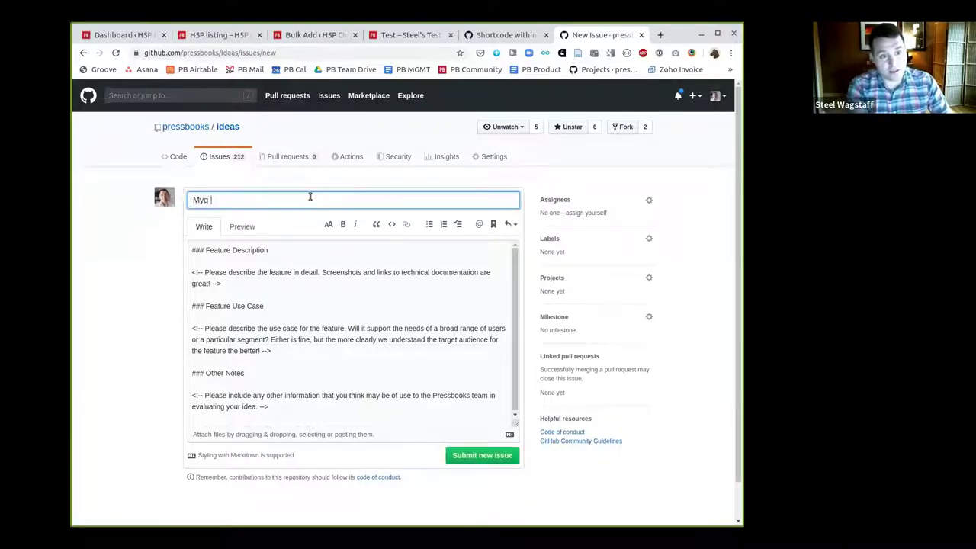
type("y great idea!")
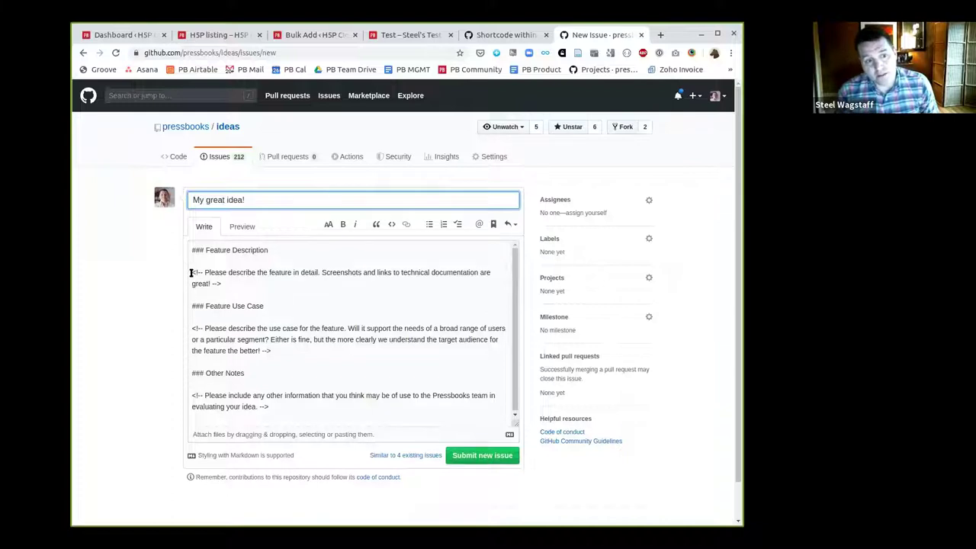
left_click_drag(191, 273, 230, 281)
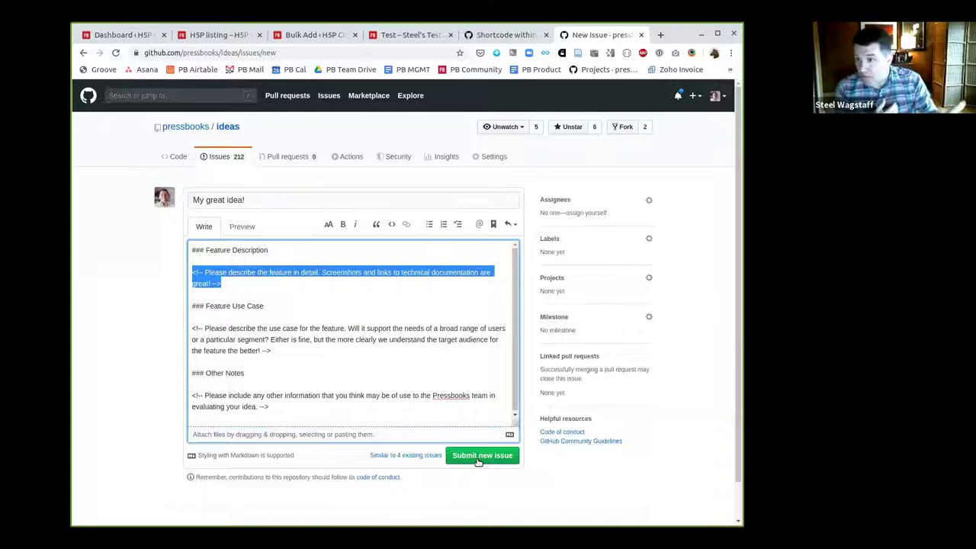
key("alt+Left")
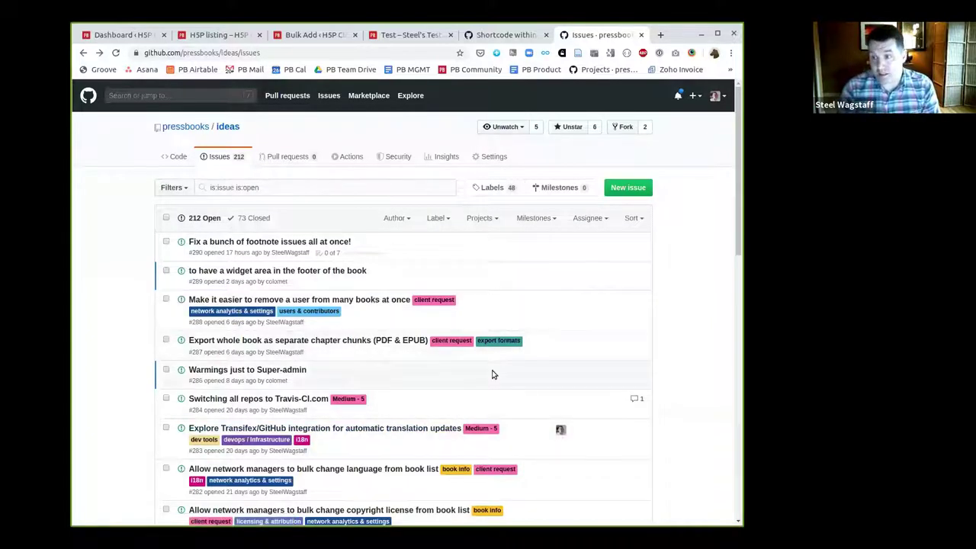
Scroll down through the ideas repository's issues list and back to the top
scroll(428, 355, "down", 3)
scroll(425, 345, "down", 15)
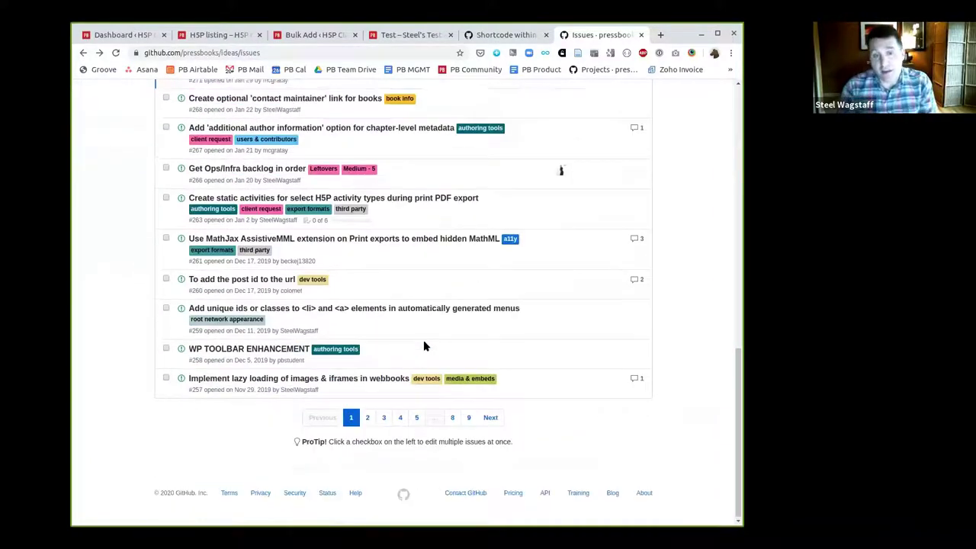
scroll(425, 345, "up", 10)
scroll(416, 357, "up", 5)
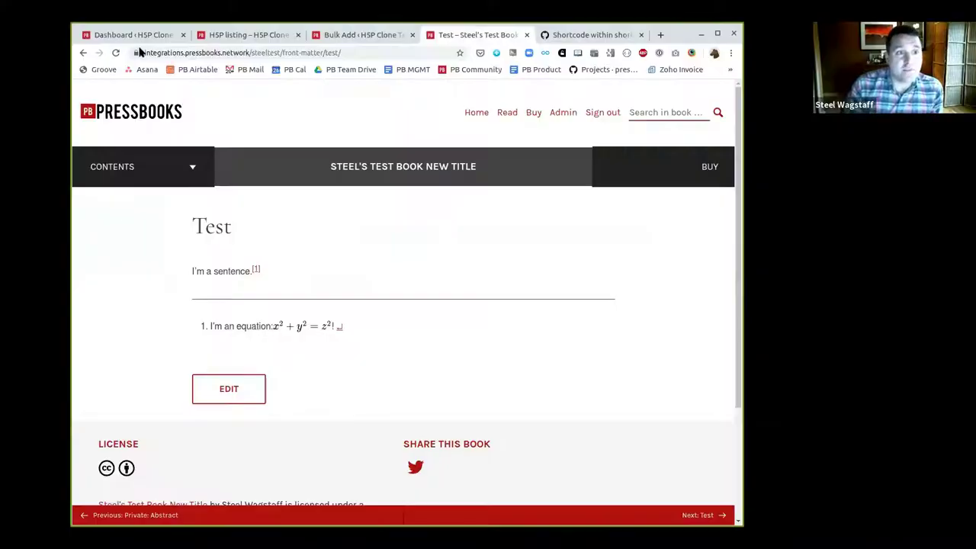
Switch to the H5P Clone Test book's dashboard and open All H5P Content
left_click(133, 35)
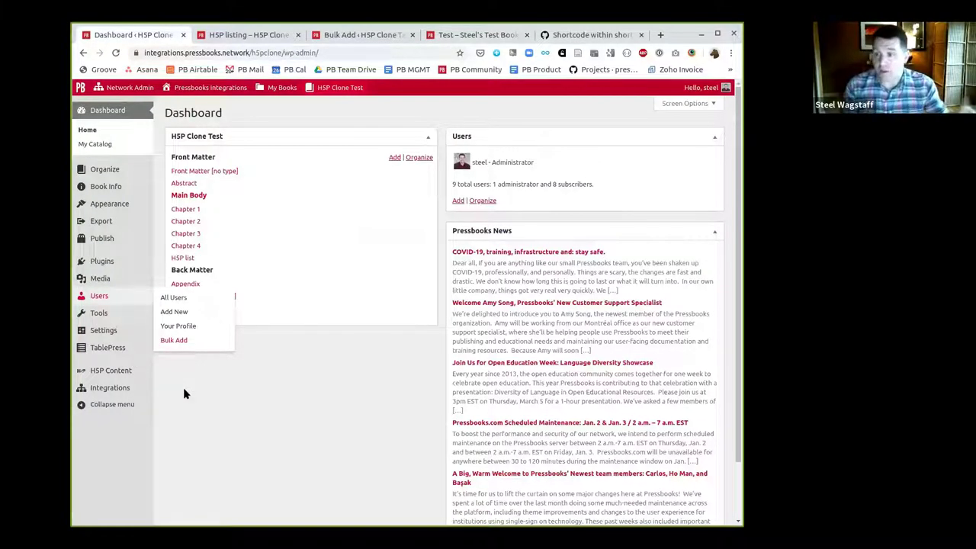
mouse_move(125, 372)
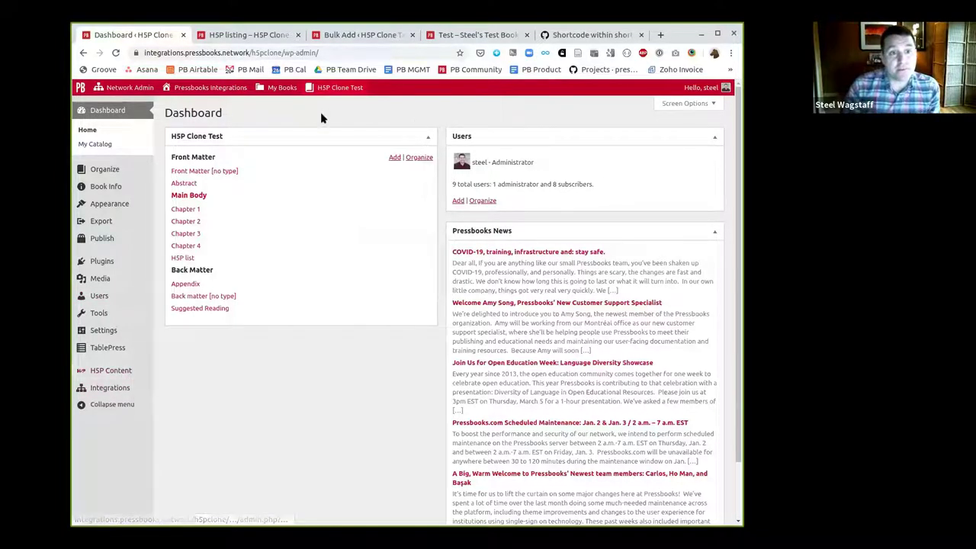
left_click(112, 372)
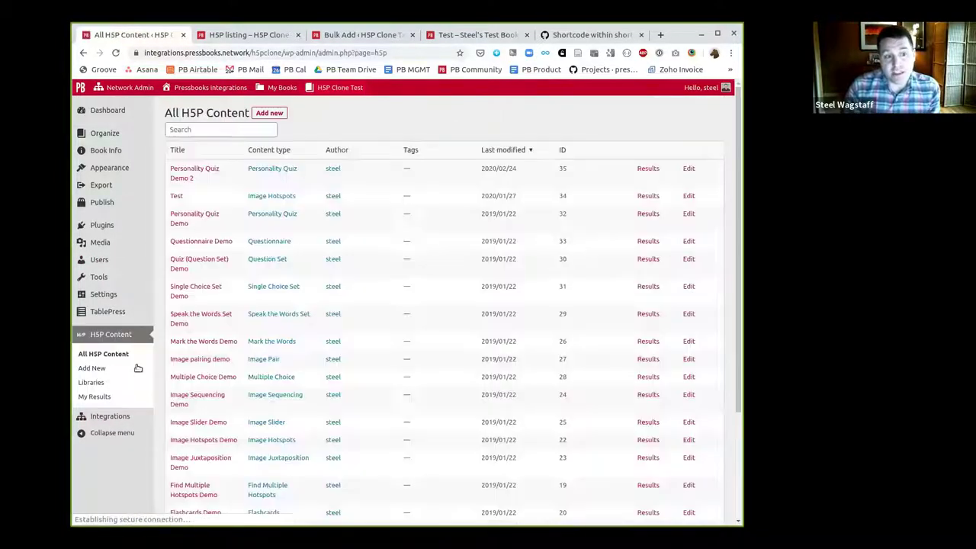
scroll(566, 229, "down", 5)
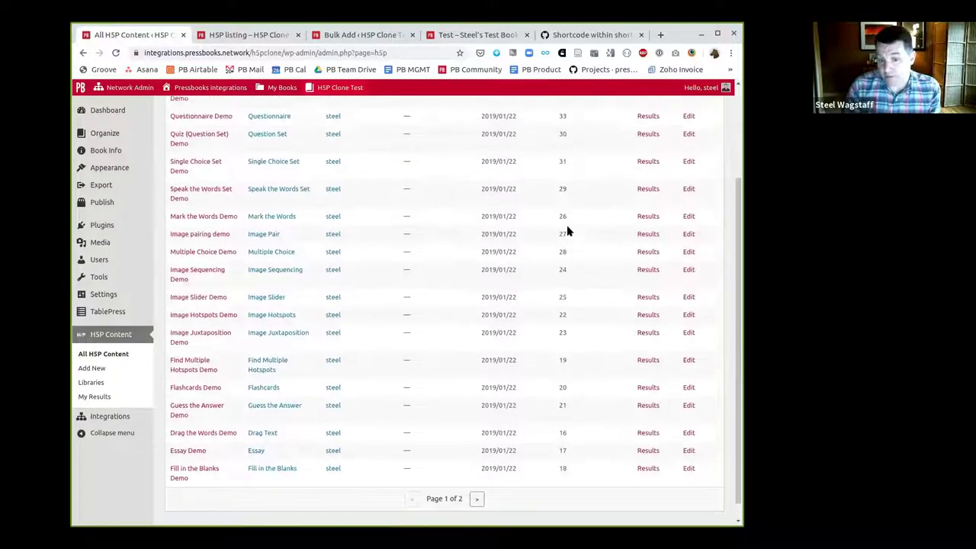
scroll(566, 229, "up", 5)
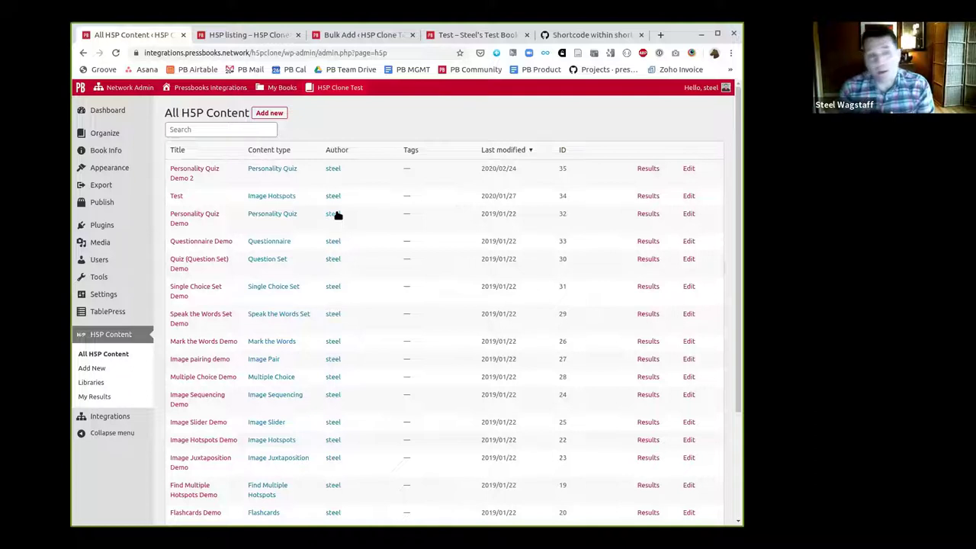
left_click(248, 35)
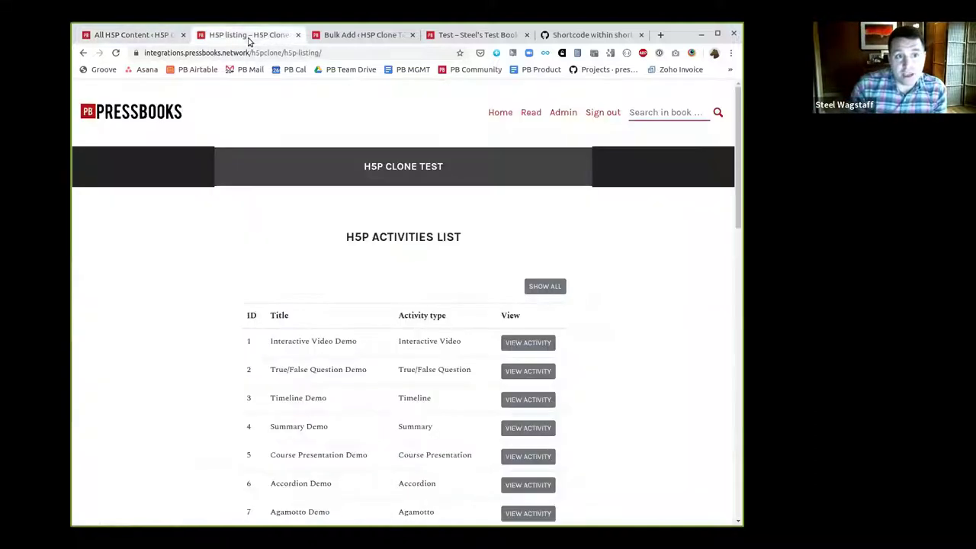
left_click(287, 52)
left_click_drag(307, 52, 343, 52)
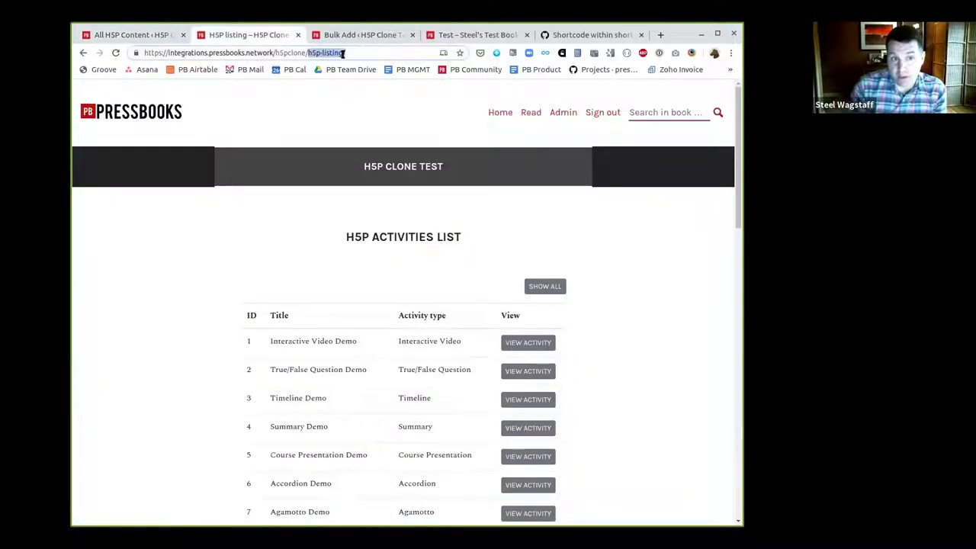
left_click(310, 52)
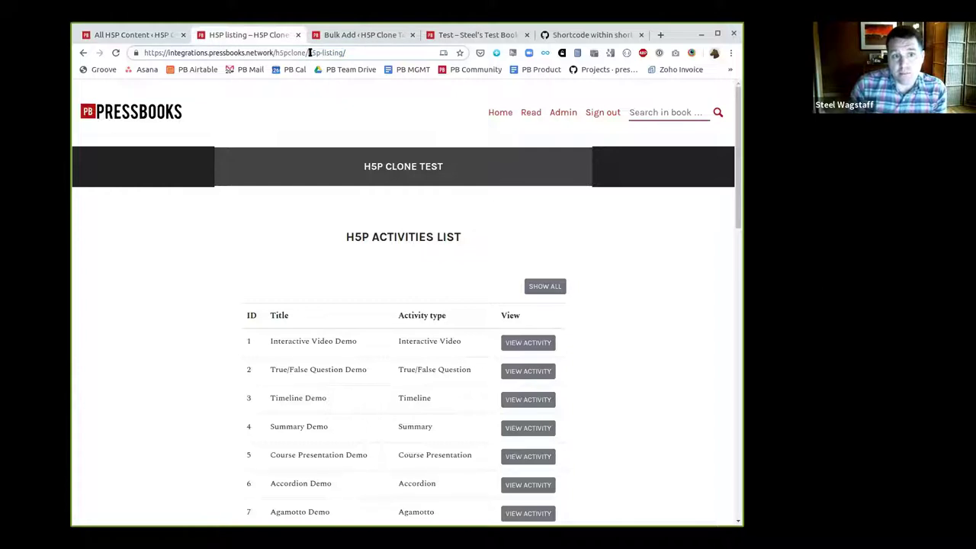
left_click_drag(308, 53, 355, 55)
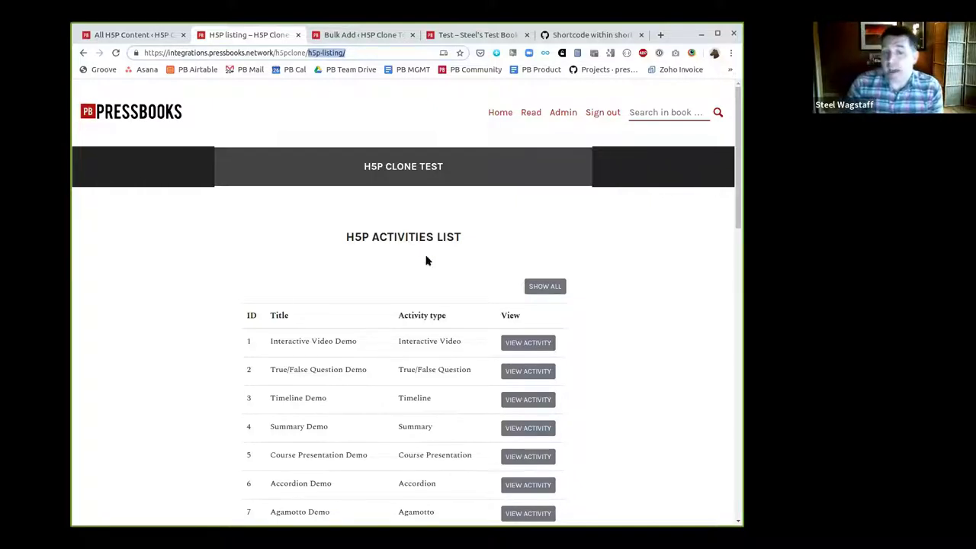
scroll(427, 255, "down", 1)
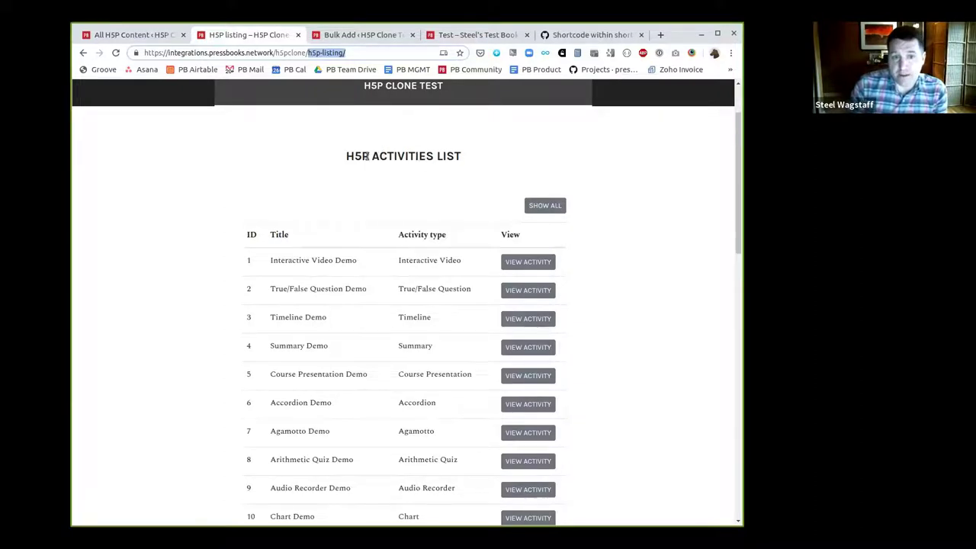
scroll(355, 100, "up", 1)
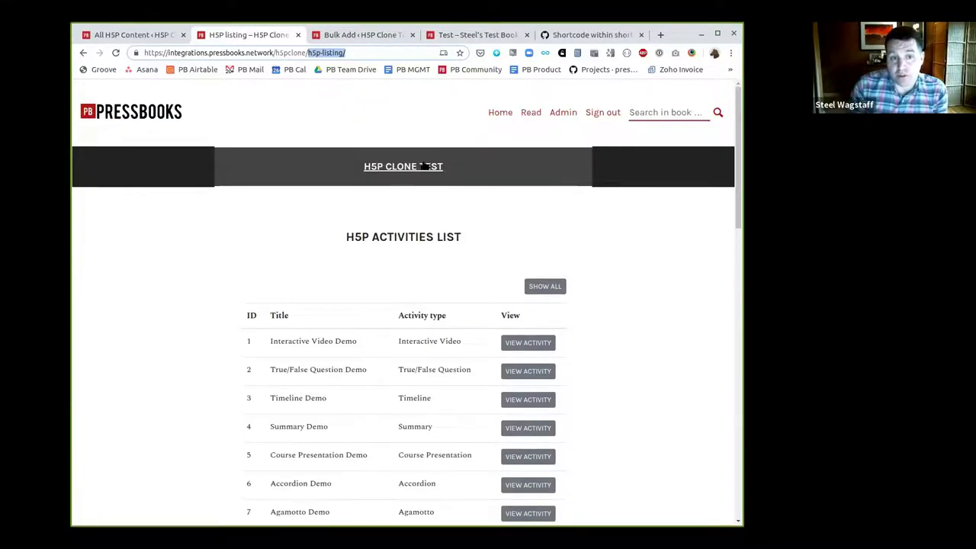
left_click(277, 53)
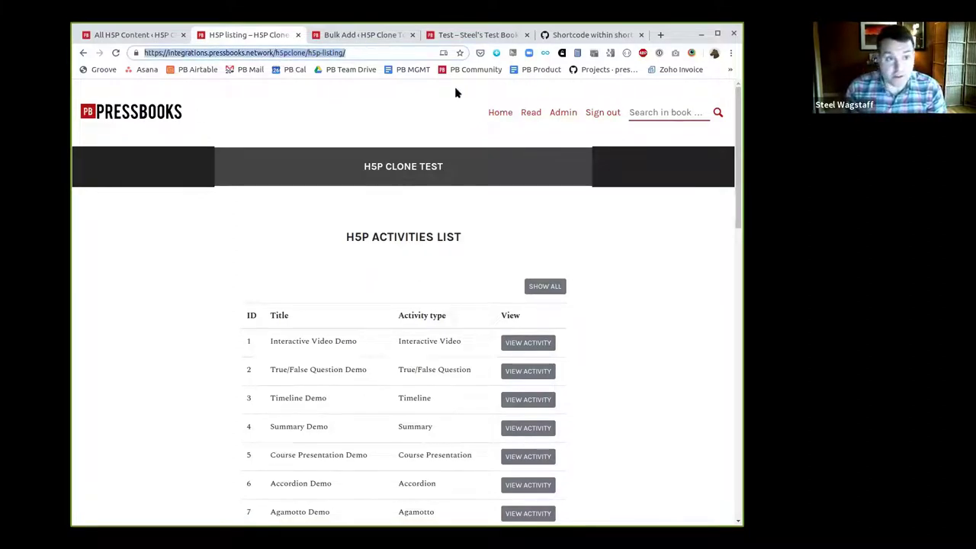
scroll(599, 218, "down", 3)
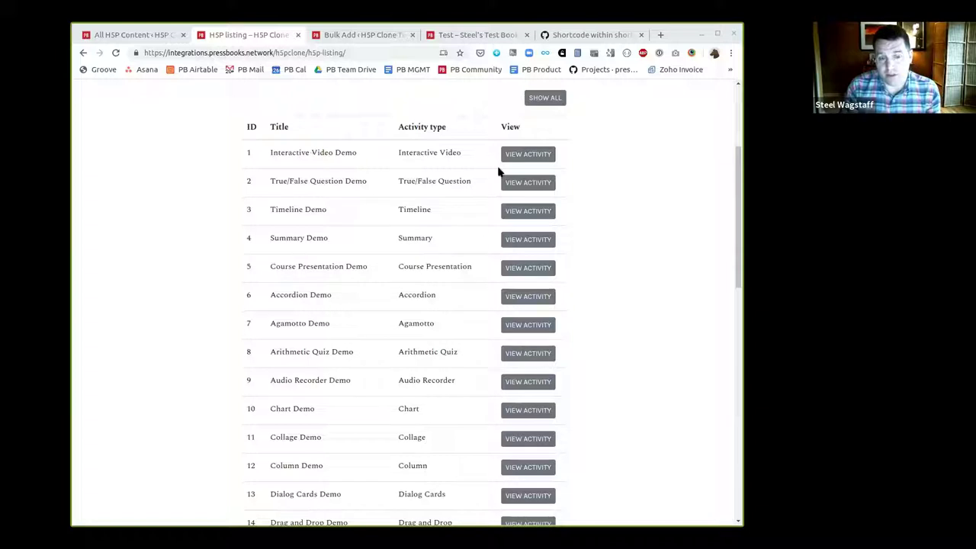
left_click(518, 155)
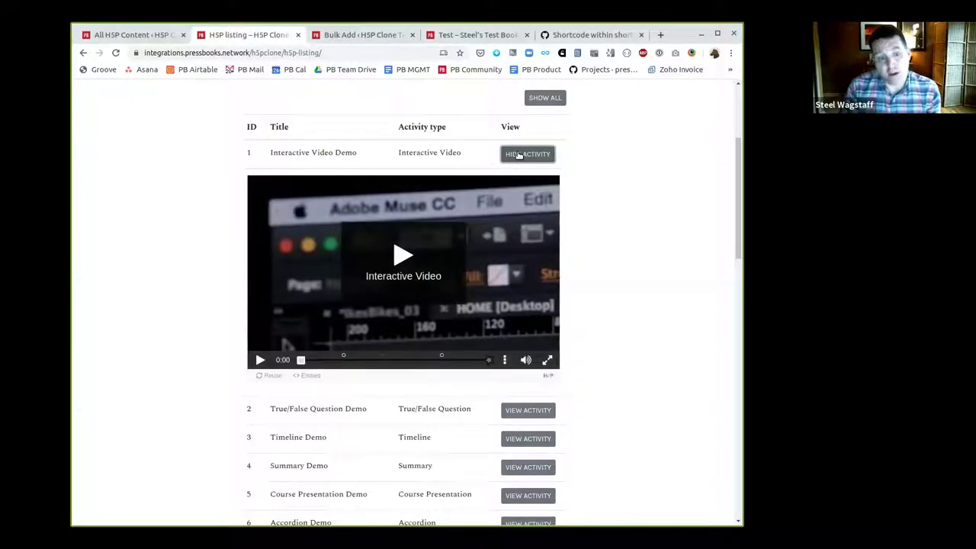
left_click(262, 376)
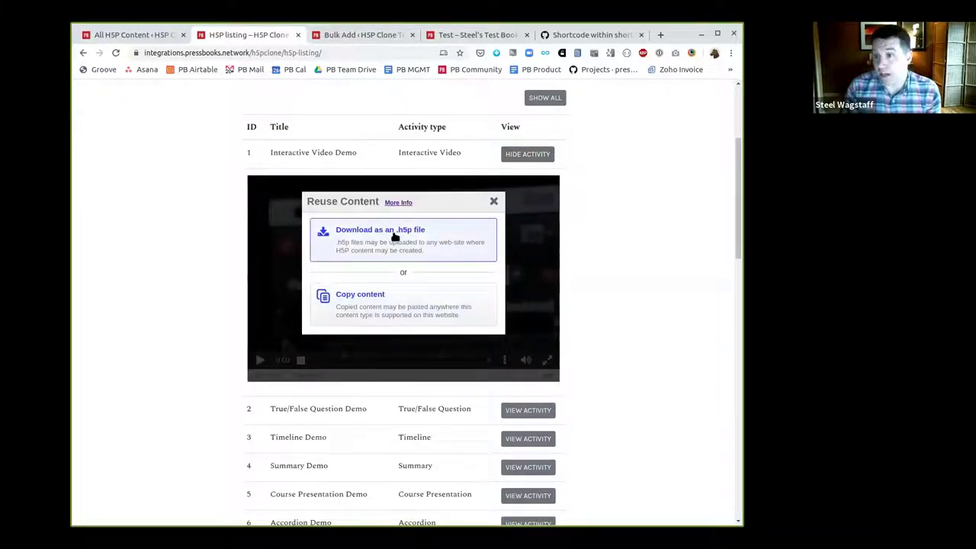
left_click(489, 202)
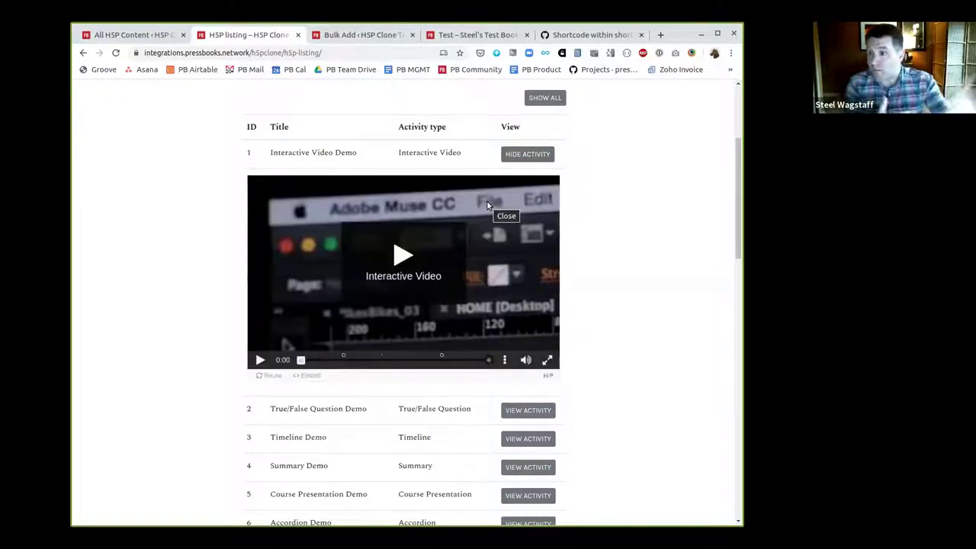
scroll(481, 269, "down", 7)
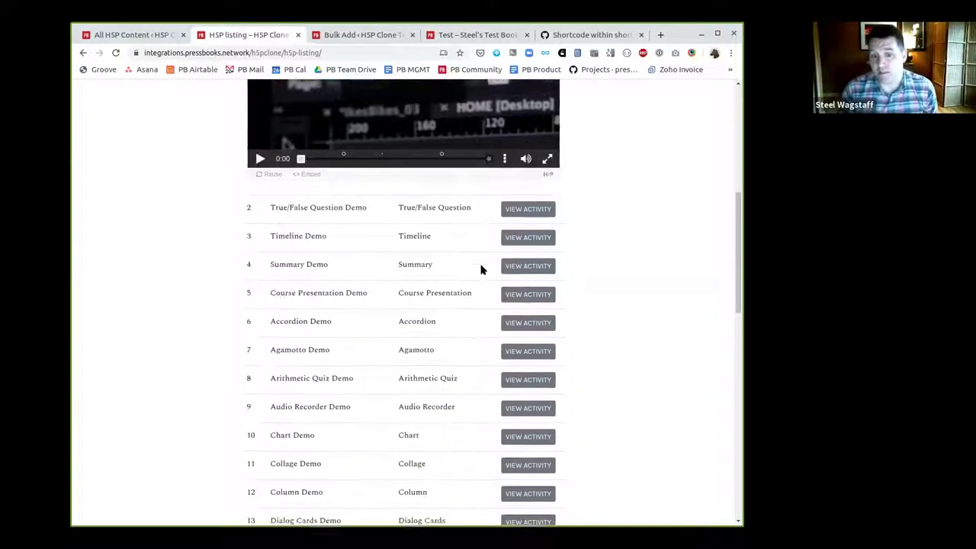
scroll(481, 268, "down", 6)
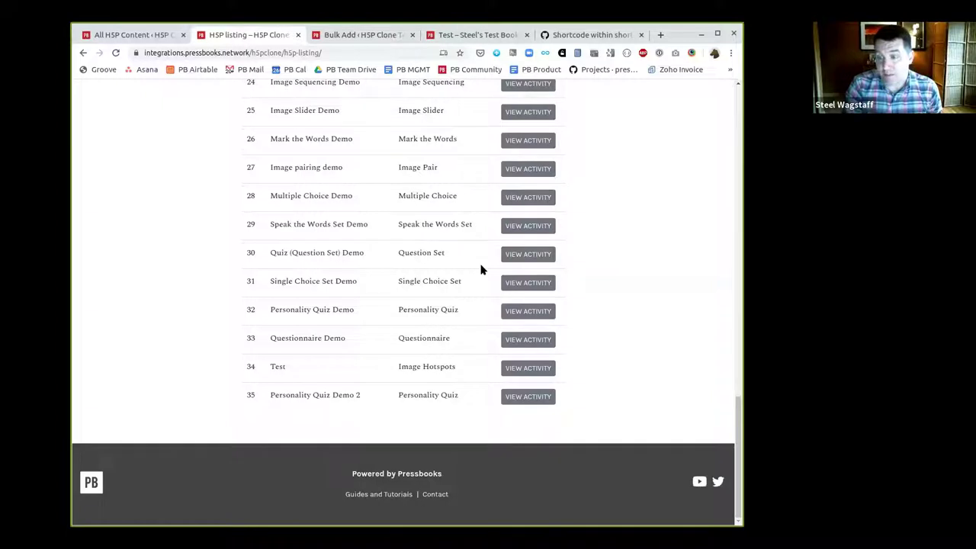
key("Home")
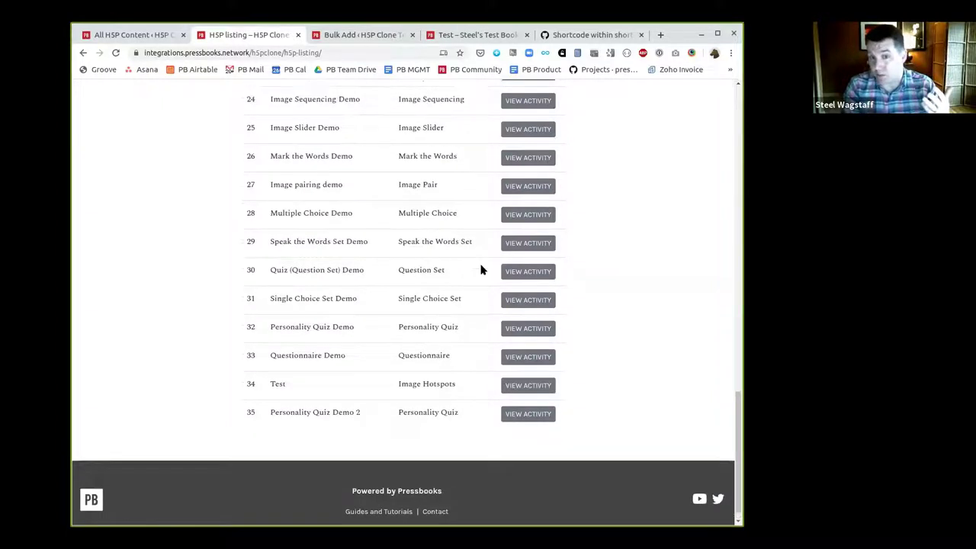
left_click(513, 342)
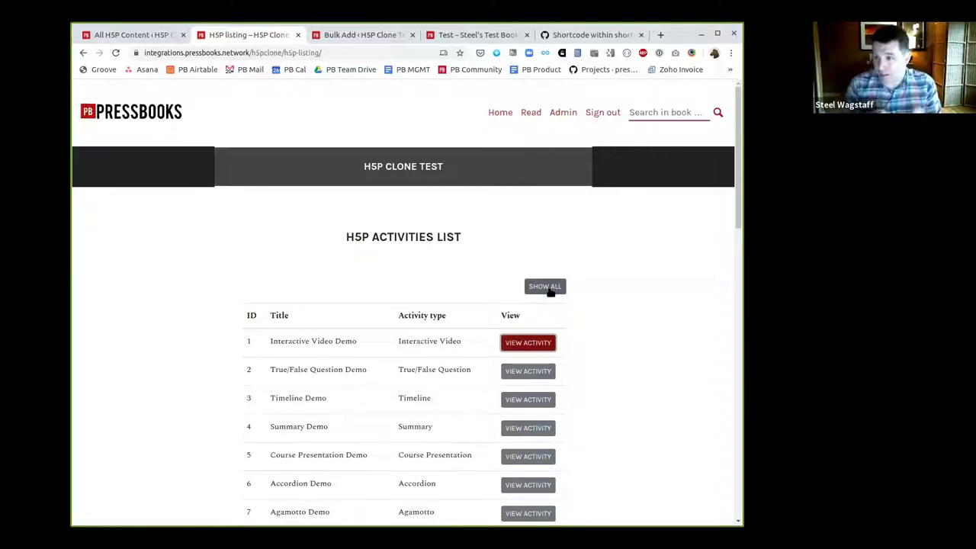
Expand every H5P activity with Show All, browse them, then close the listing tab
left_click(618, 292)
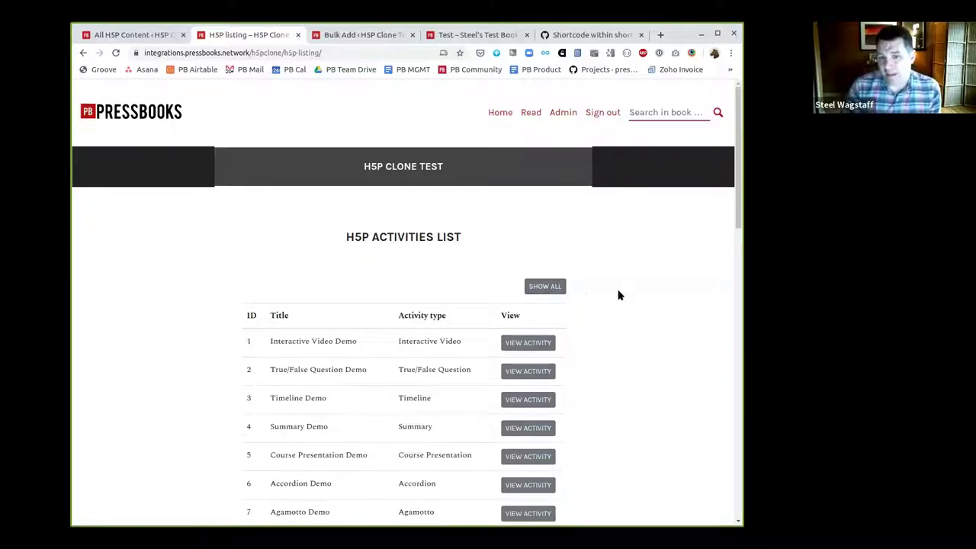
left_click(555, 287)
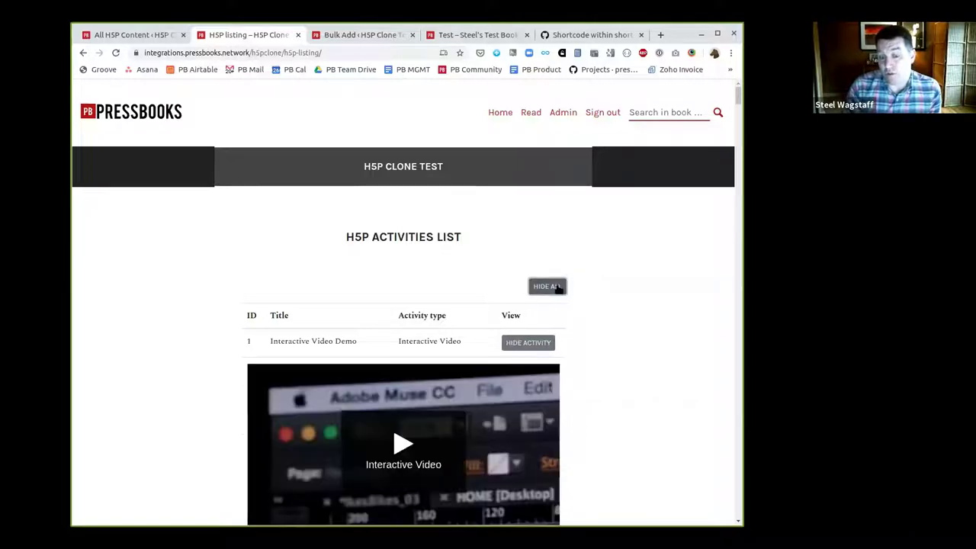
scroll(627, 307, "down", 15)
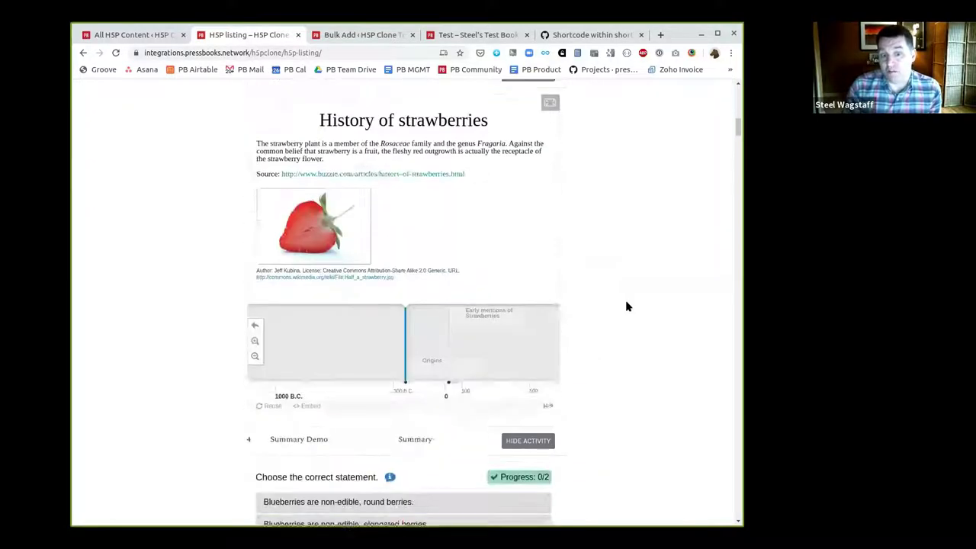
scroll(627, 306, "down", 15)
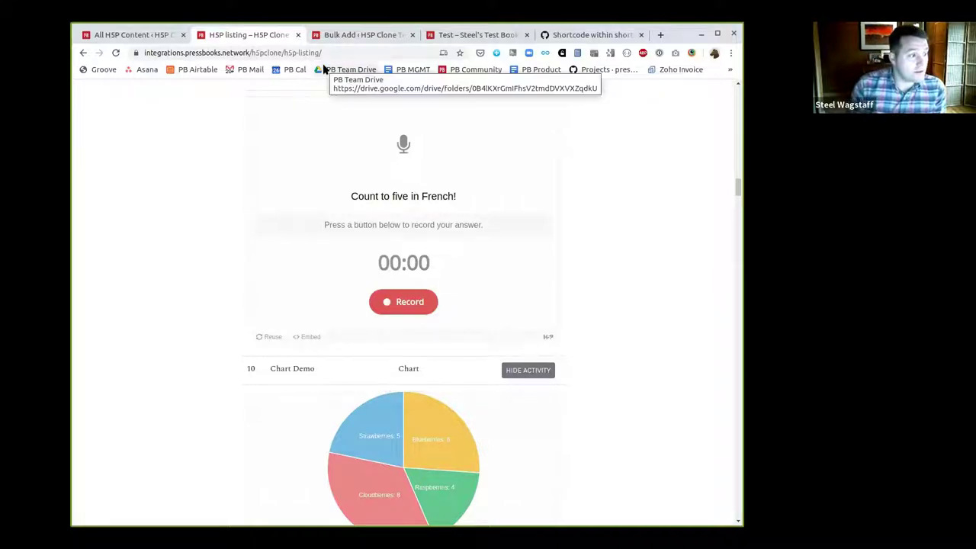
left_click(298, 36)
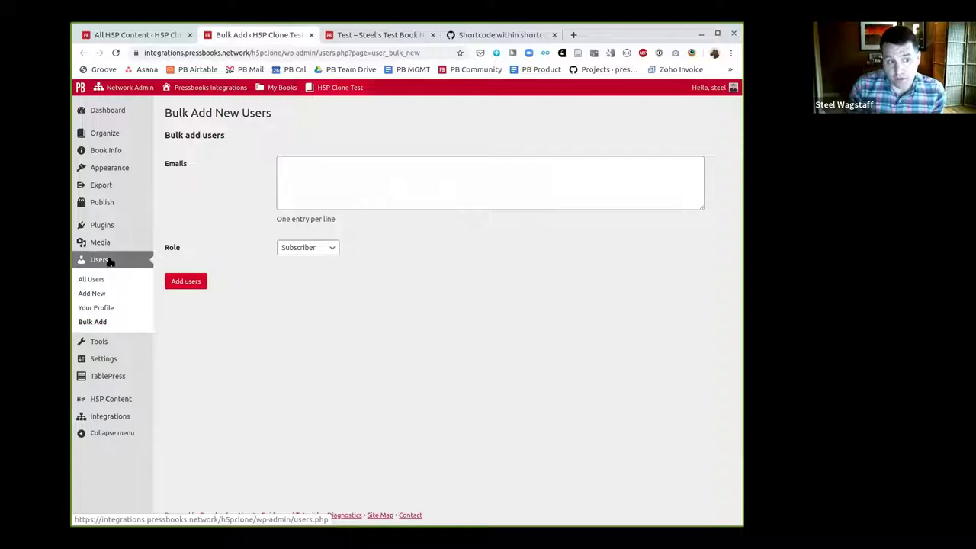
left_click(96, 282)
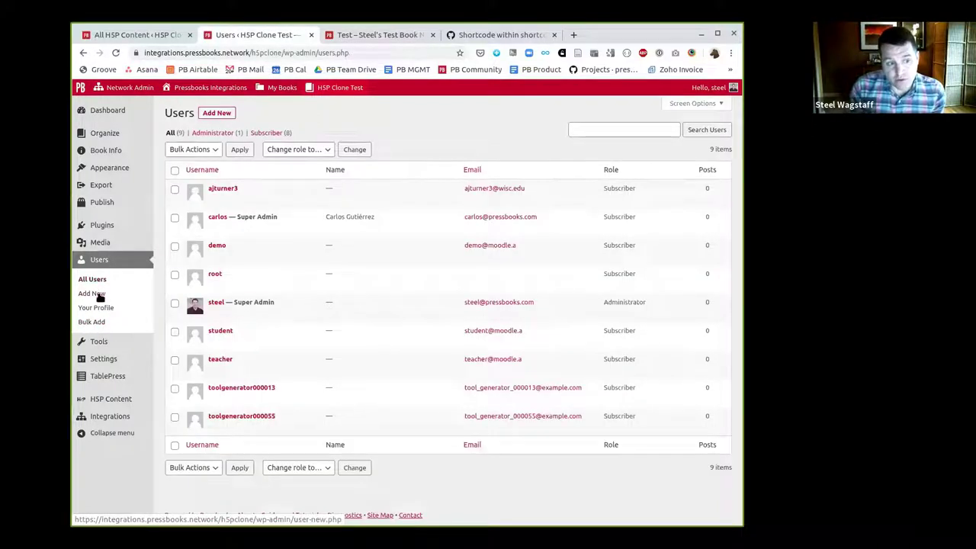
left_click(93, 294)
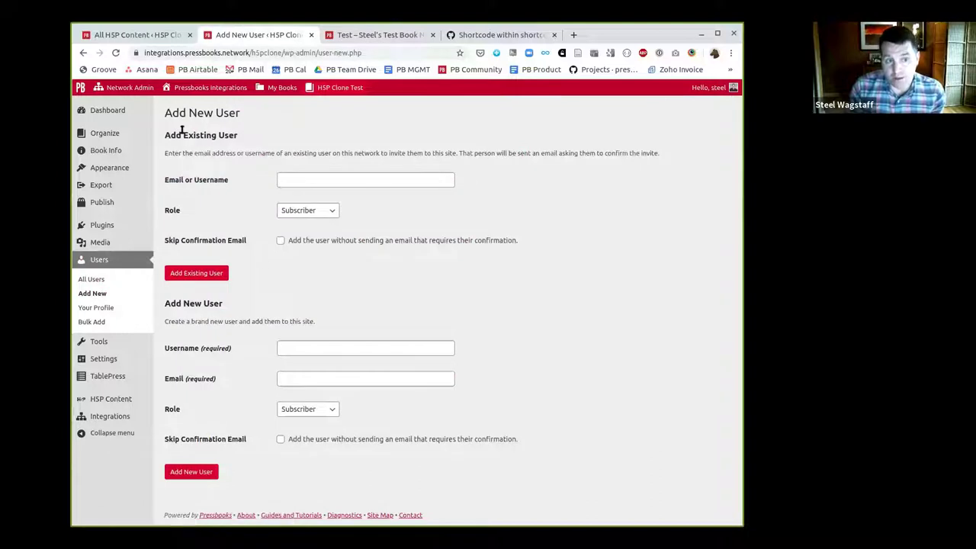
left_click_drag(166, 134, 238, 136)
left_click_drag(165, 303, 254, 315)
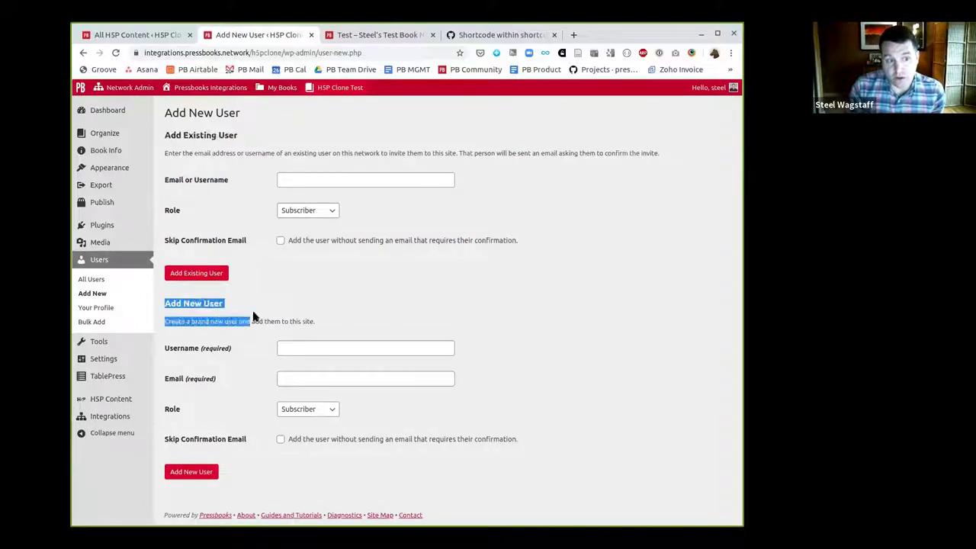
left_click(264, 314)
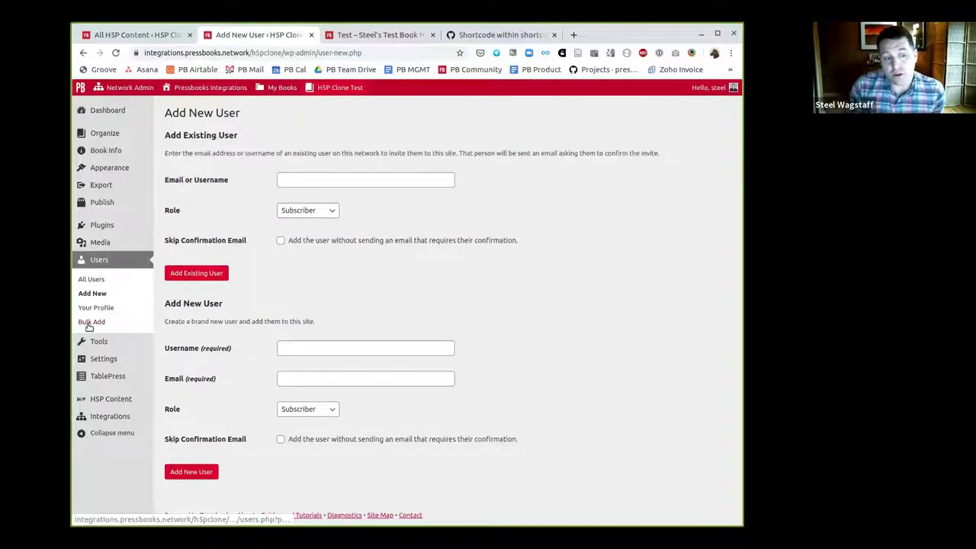
left_click(90, 322)
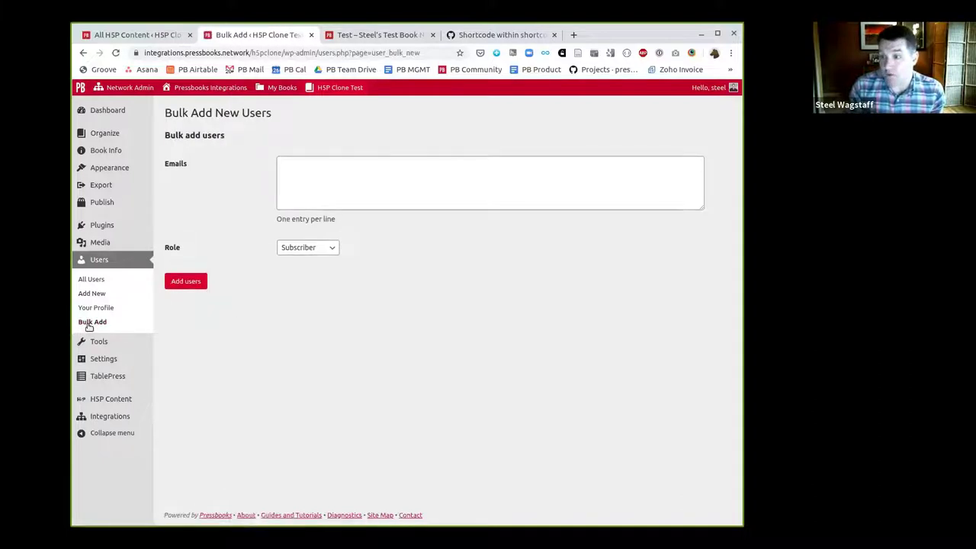
Enter the five team email addresses in the Emails box, one per line, fixing a typo
left_click(379, 167)
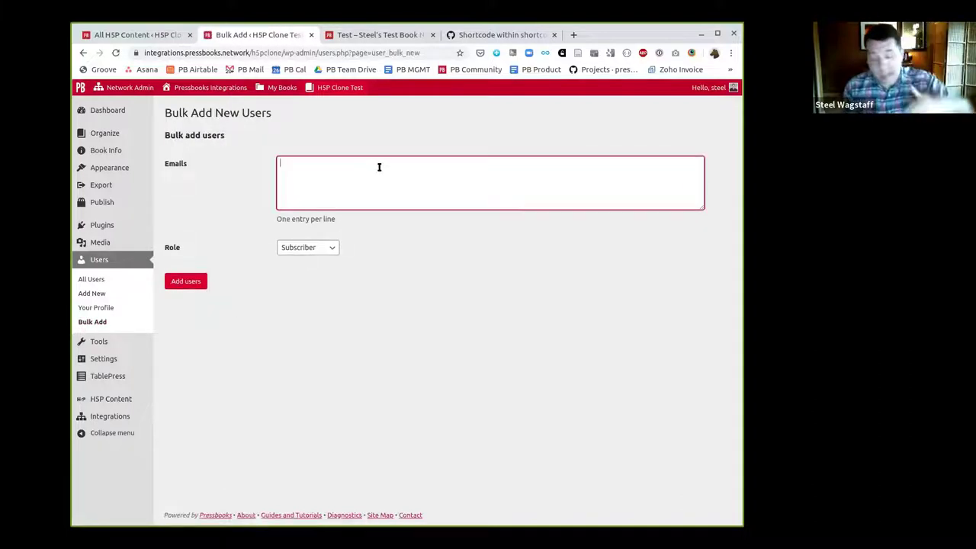
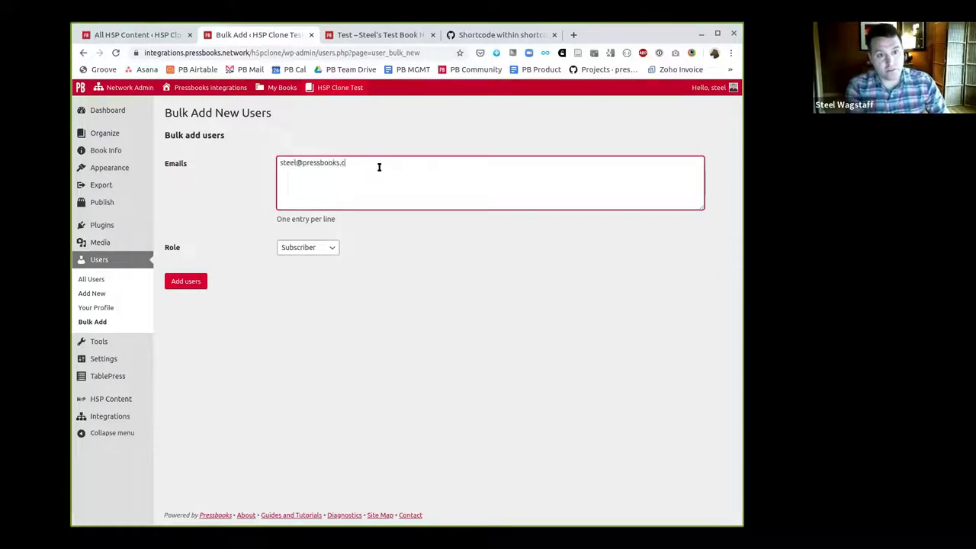
key("Return")
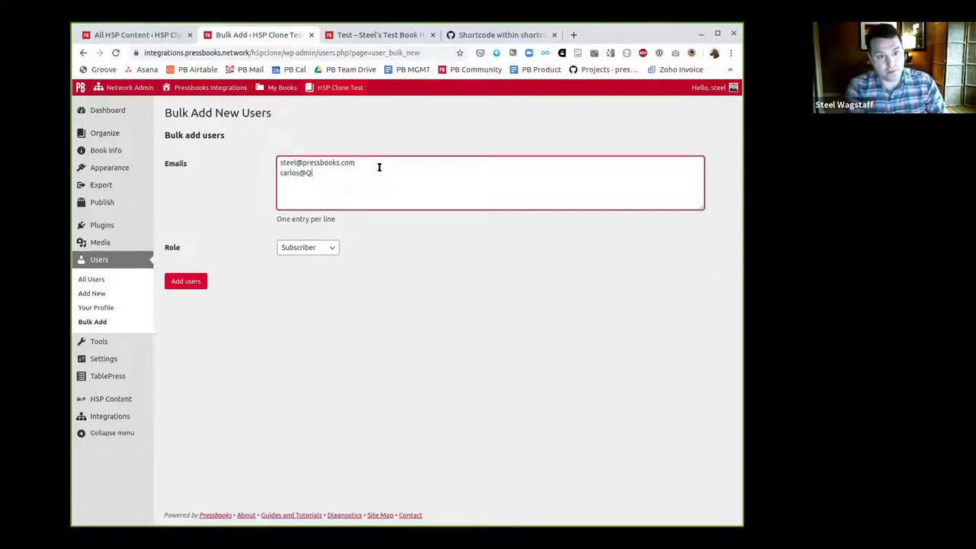
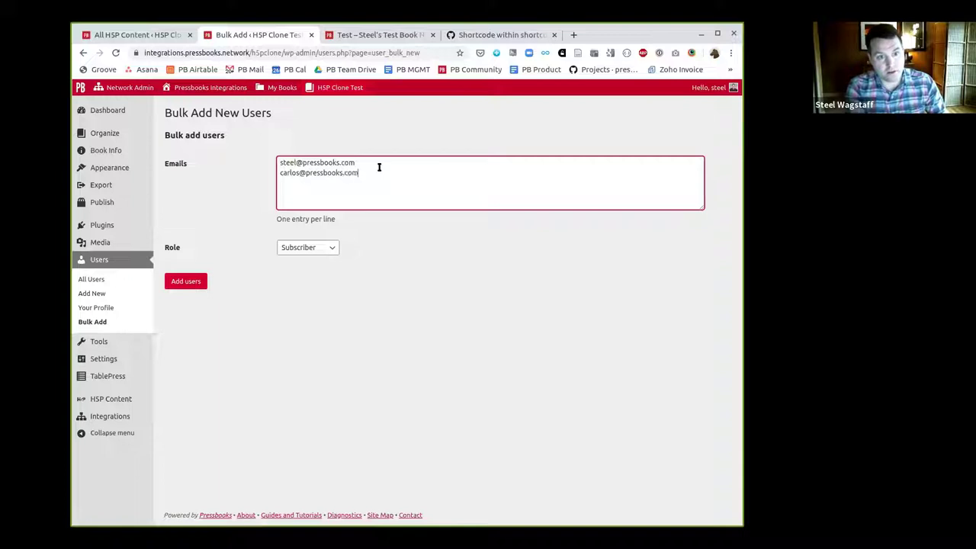
key("Return")
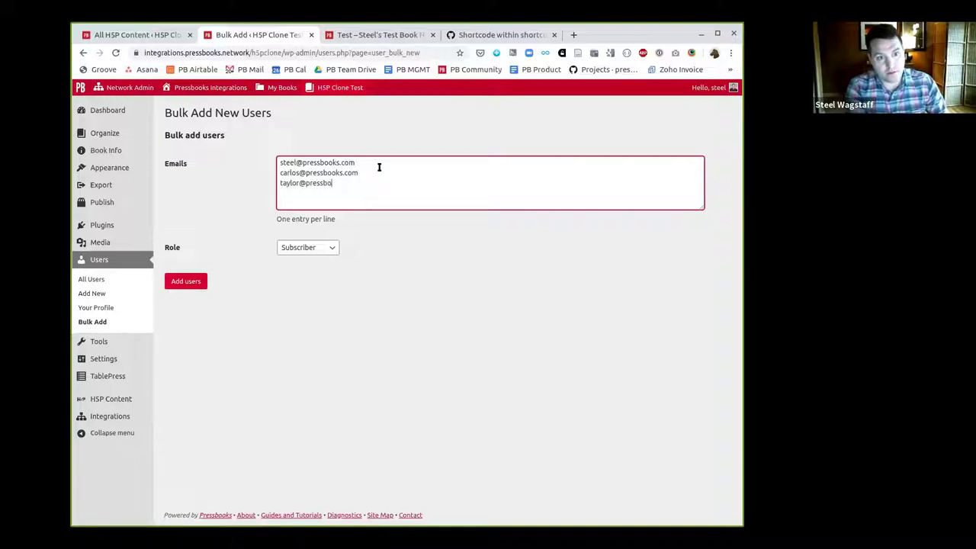
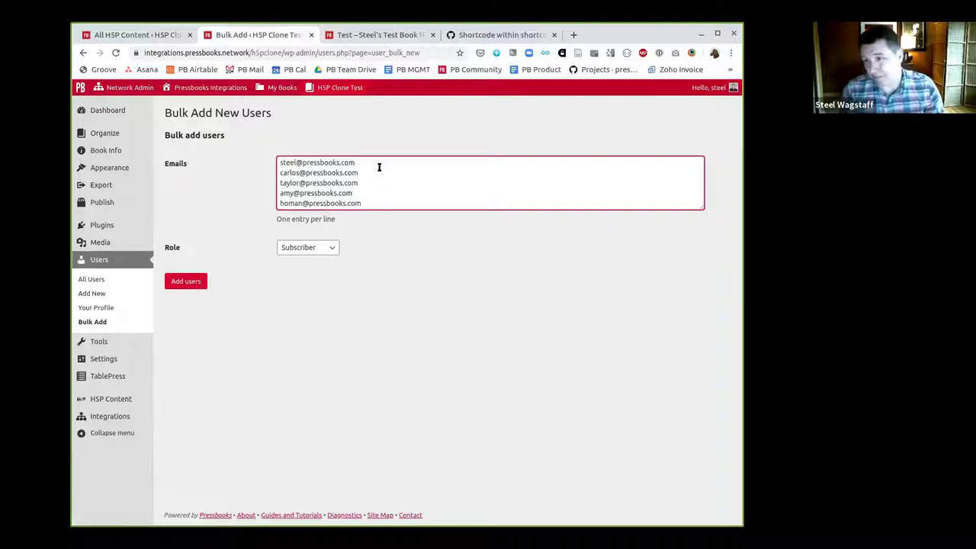
left_click(303, 252)
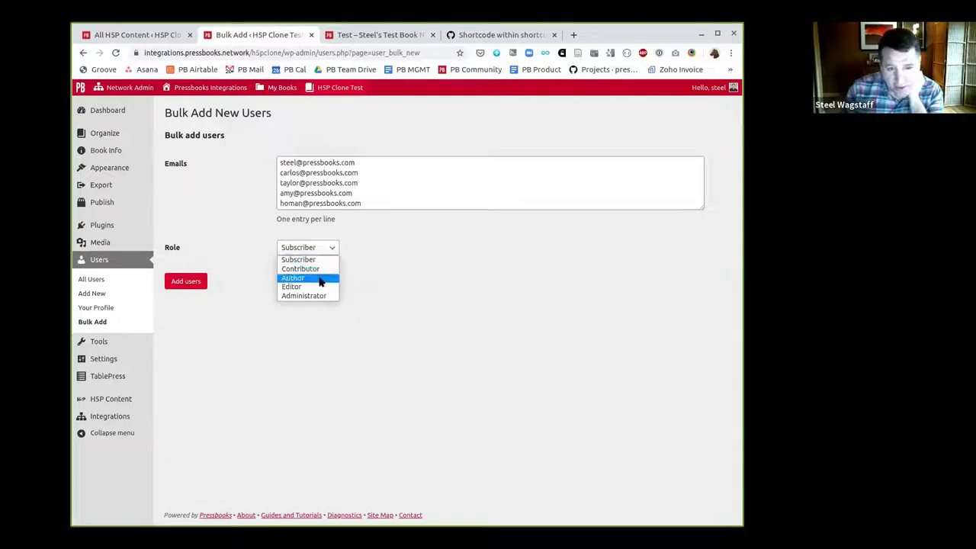
Add the listed users to the book with the Author role, then view All Users
left_click(320, 282)
left_click(187, 282)
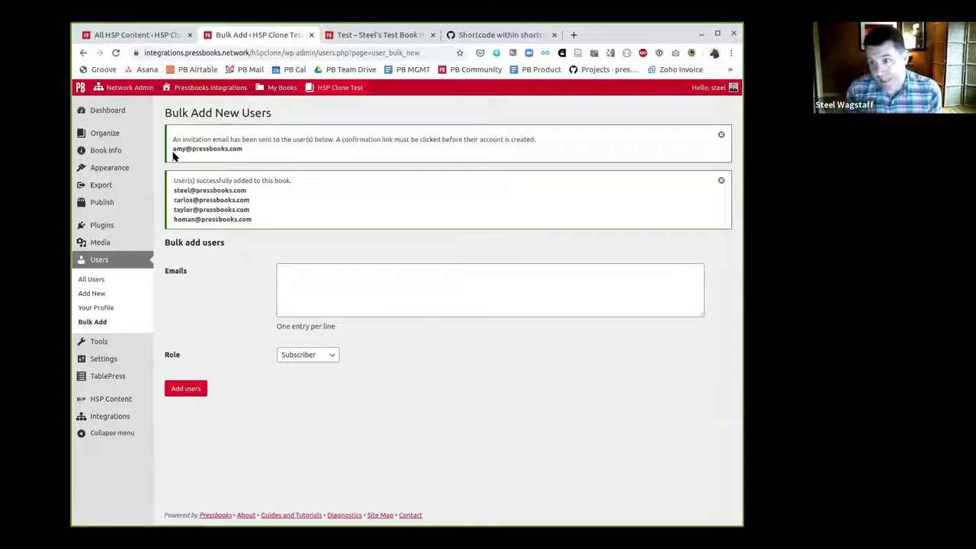
left_click(106, 281)
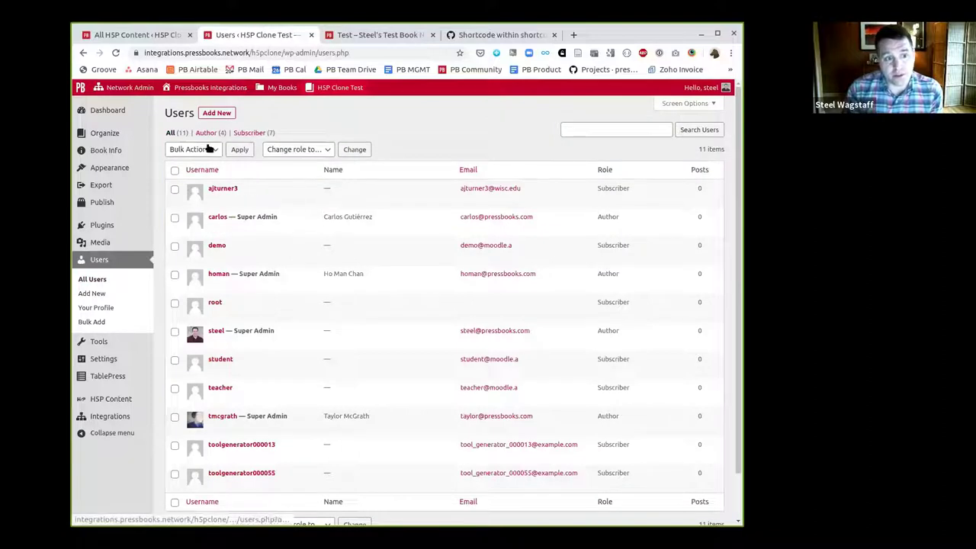
Filter the user list to Authors, select all four, and change their role to Editor
left_click(296, 151)
left_click(373, 131)
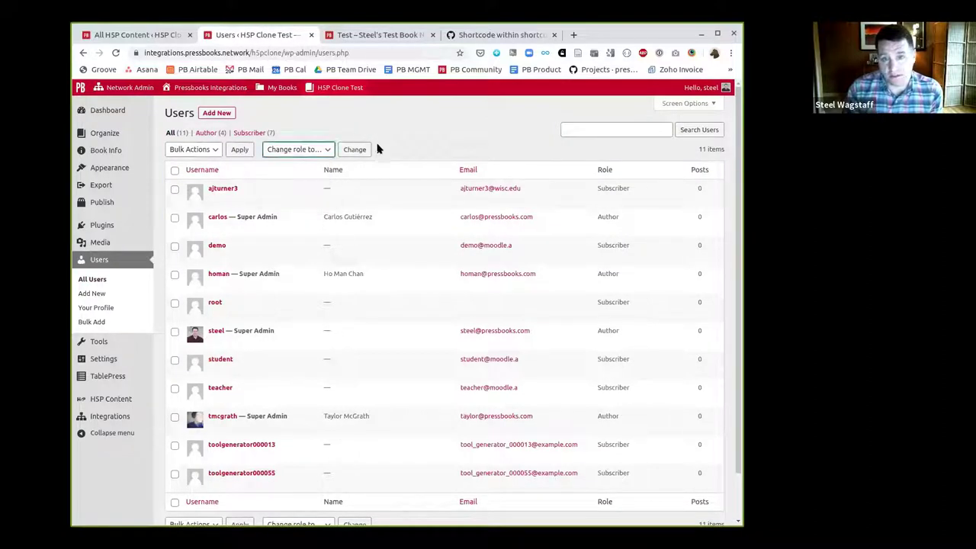
left_click(205, 132)
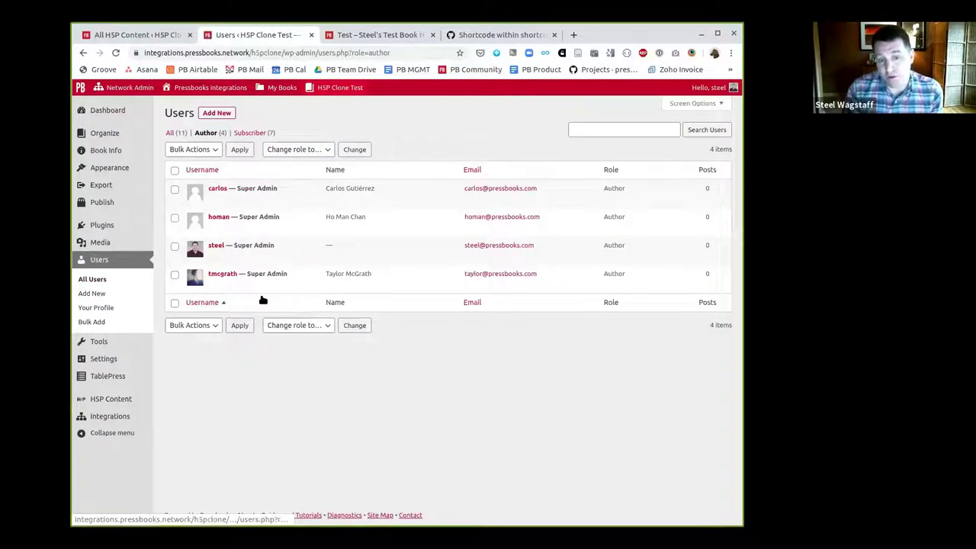
left_click(174, 170)
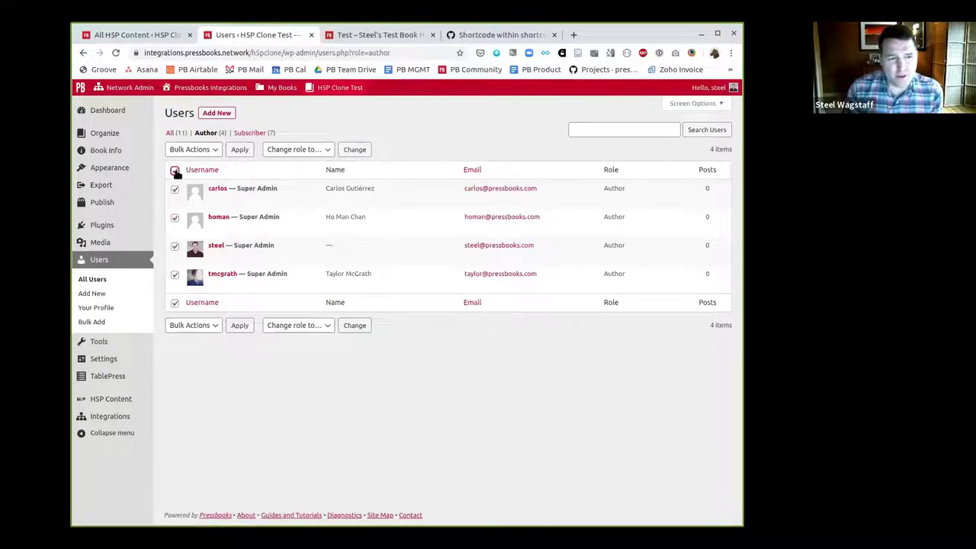
left_click(283, 155)
left_click(297, 194)
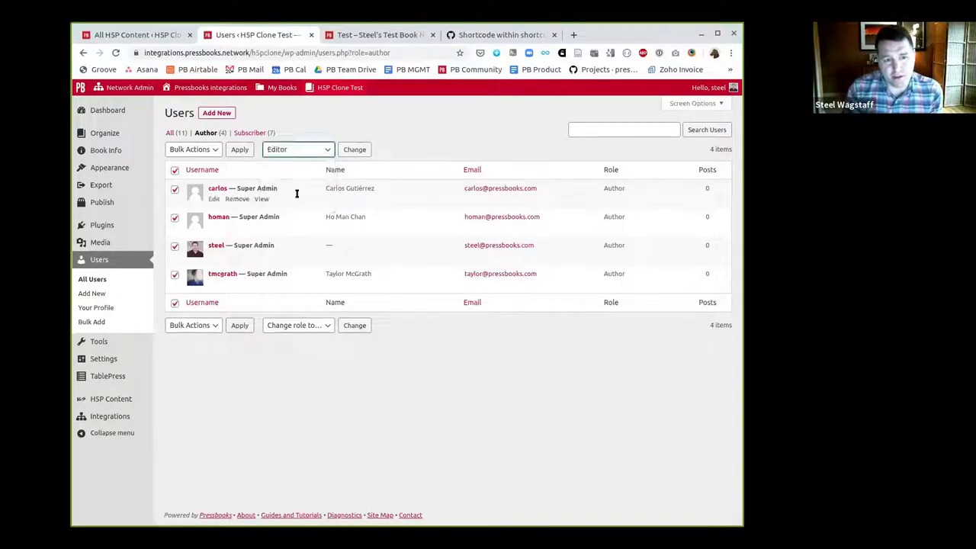
left_click(355, 149)
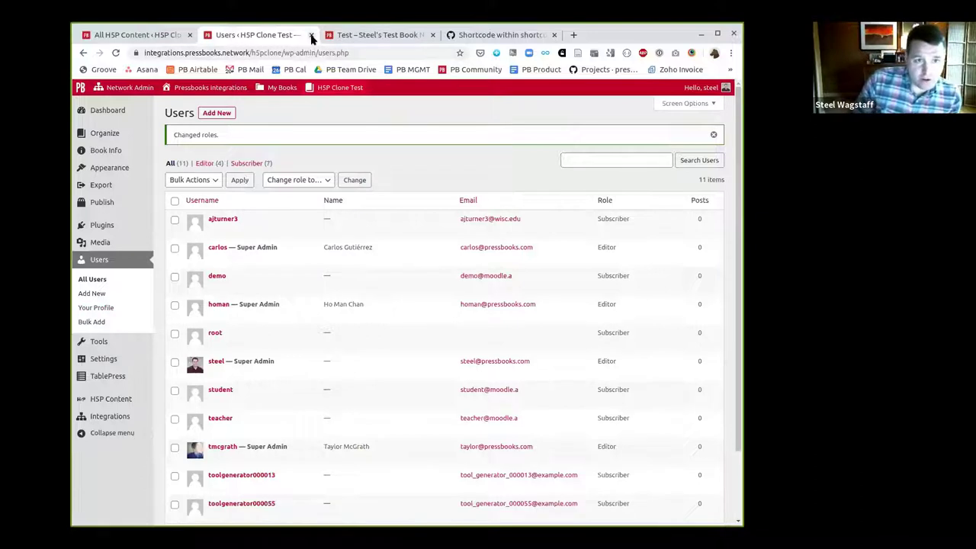
Close the Users and GitHub Shortcode tabs and edit the Test front matter page
left_click(311, 35)
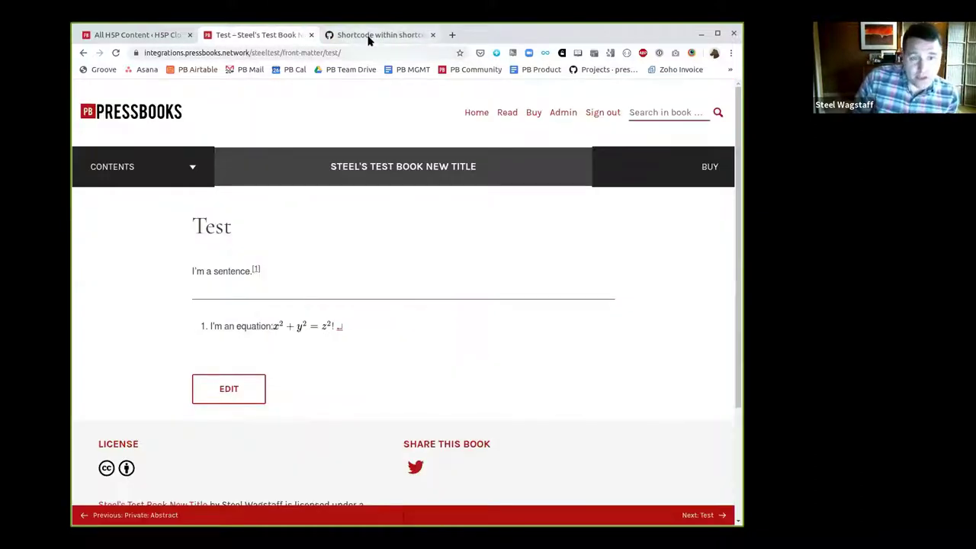
left_click(432, 36)
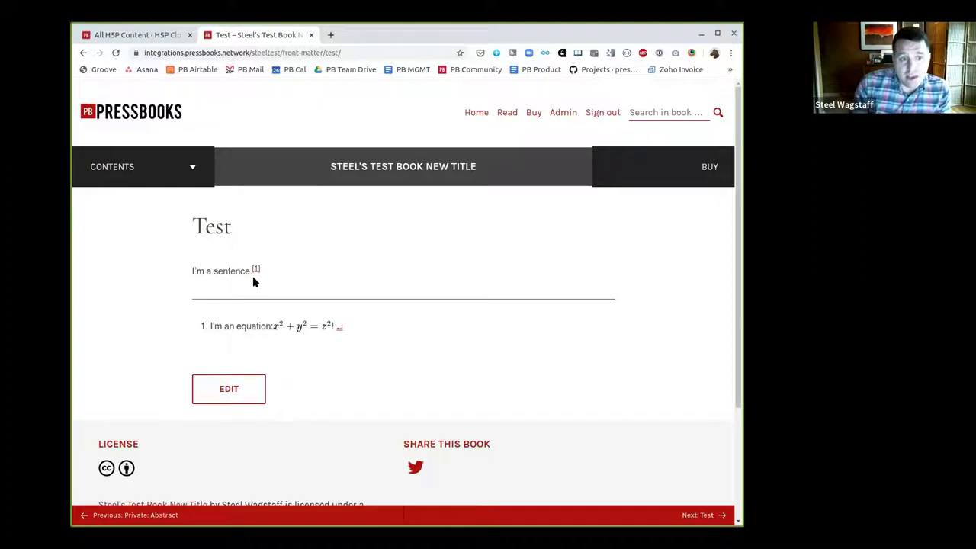
mouse_move(258, 273)
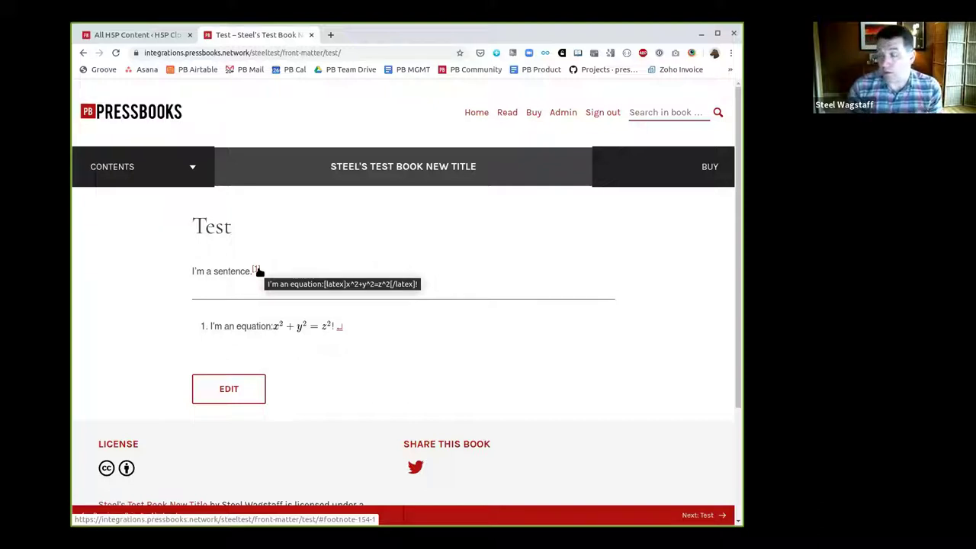
left_click(236, 397)
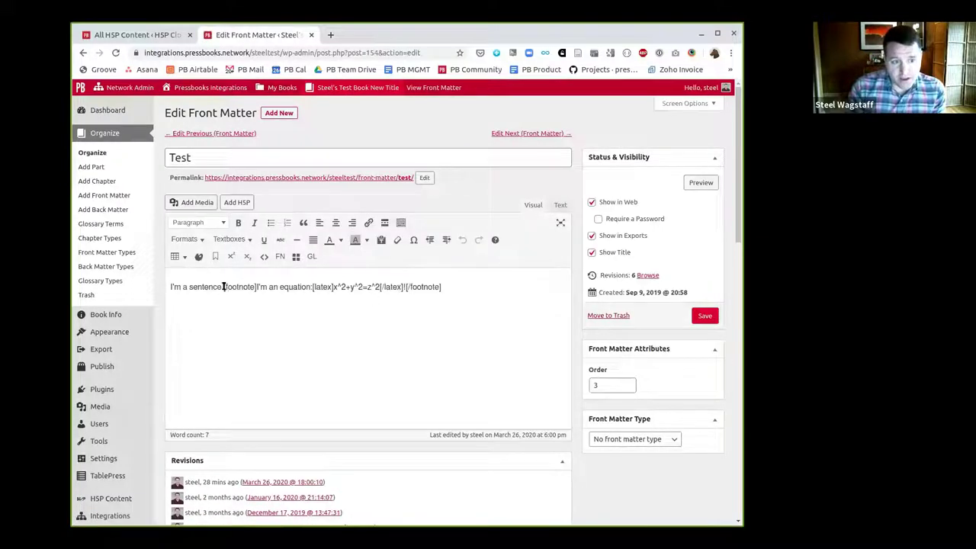
left_click_drag(223, 287, 257, 286)
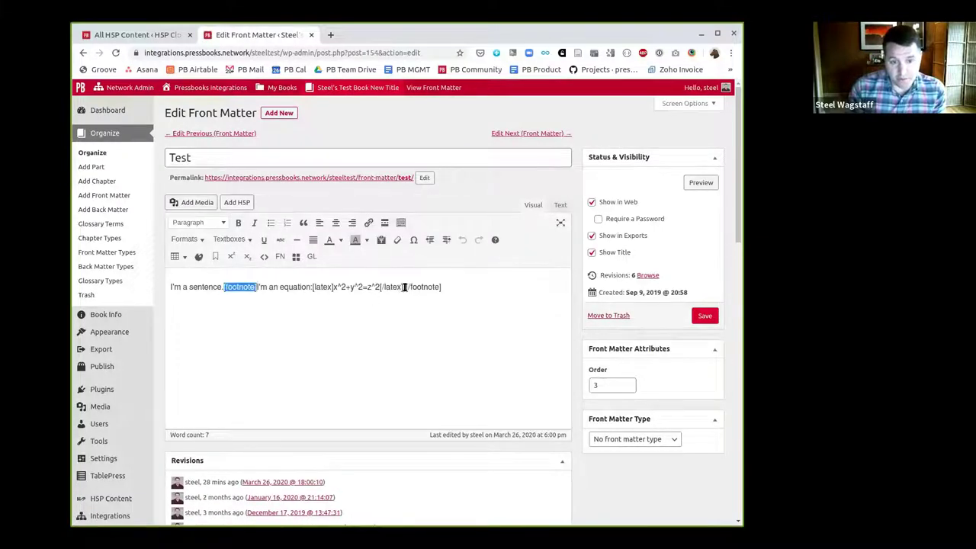
left_click_drag(405, 287, 440, 287)
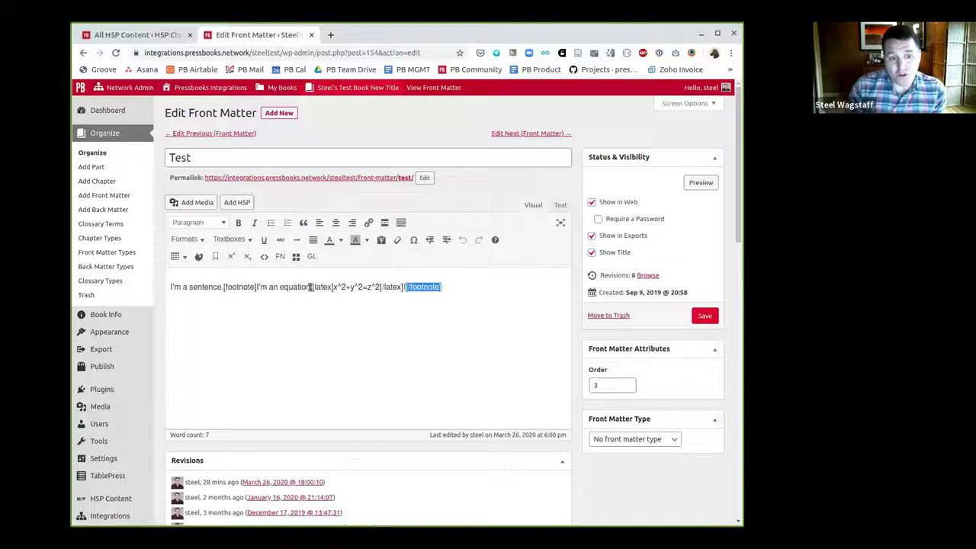
left_click_drag(311, 287, 402, 287)
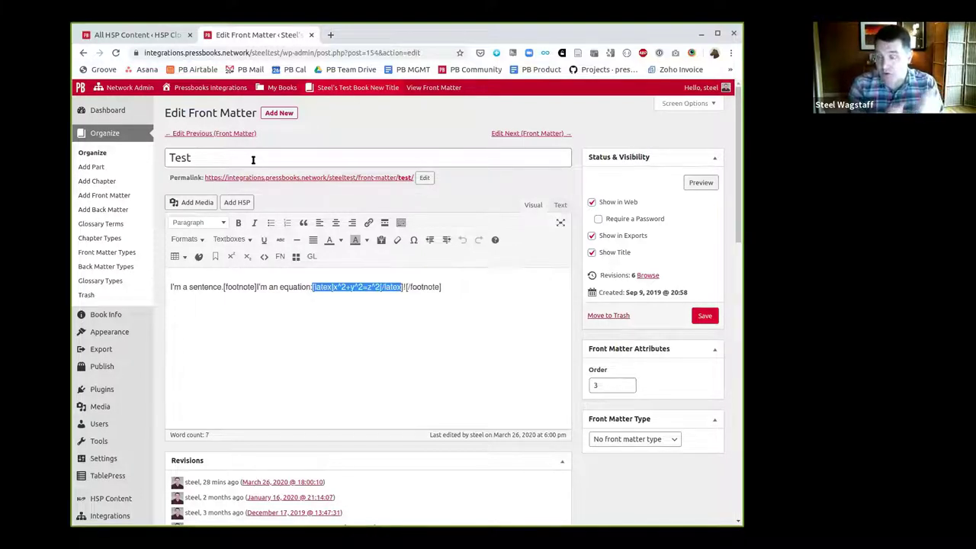
View the published Test page, enlarge and close its footnote equation, then go to Admin
left_click(309, 179)
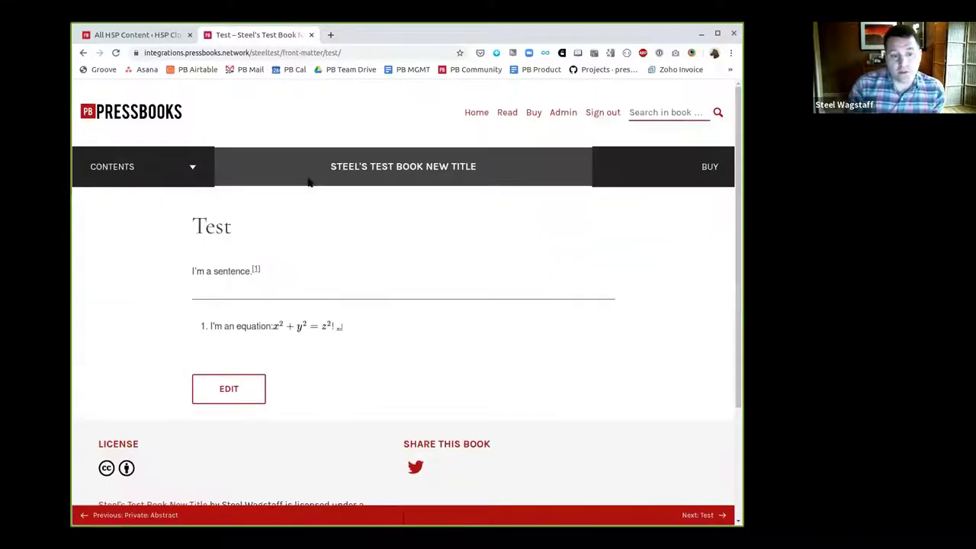
left_click_drag(276, 327, 339, 324)
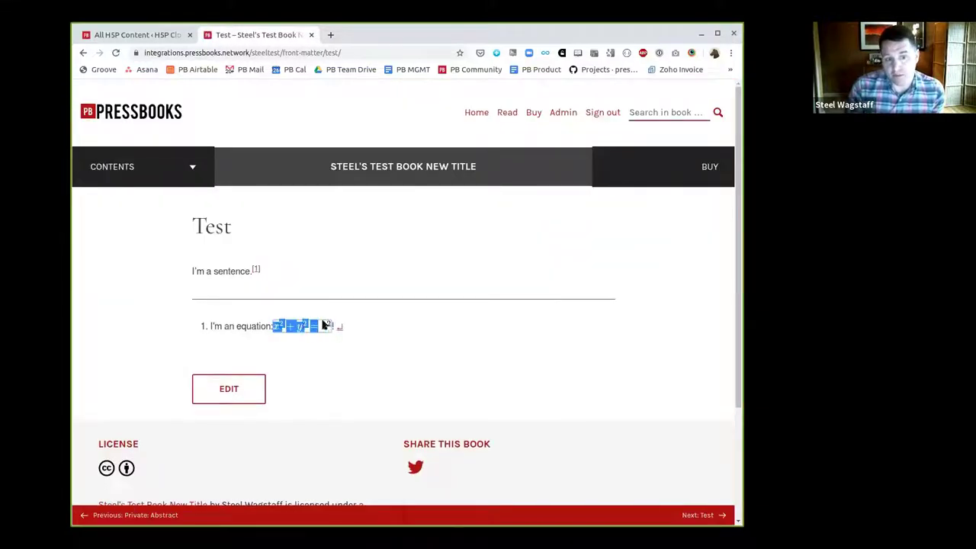
left_click(320, 328)
left_click(320, 332)
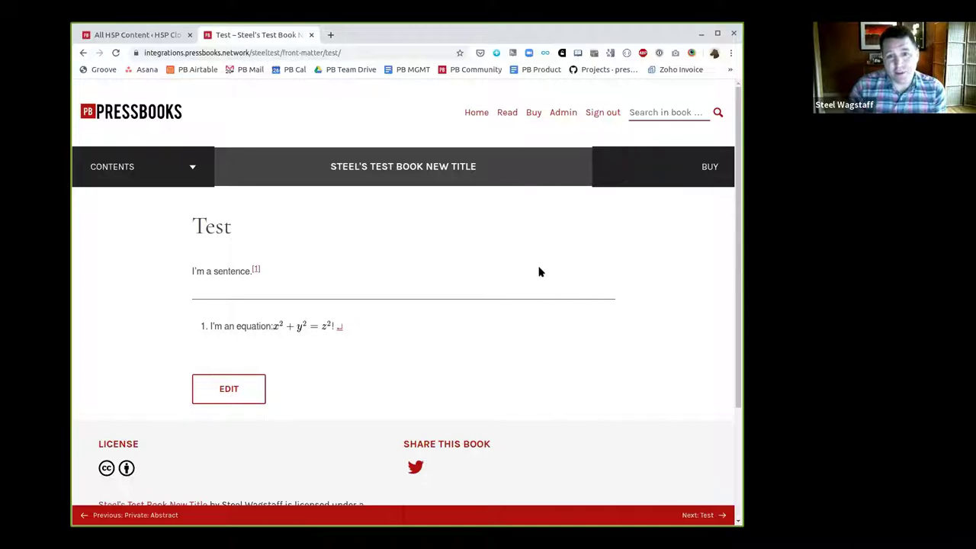
left_click(556, 116)
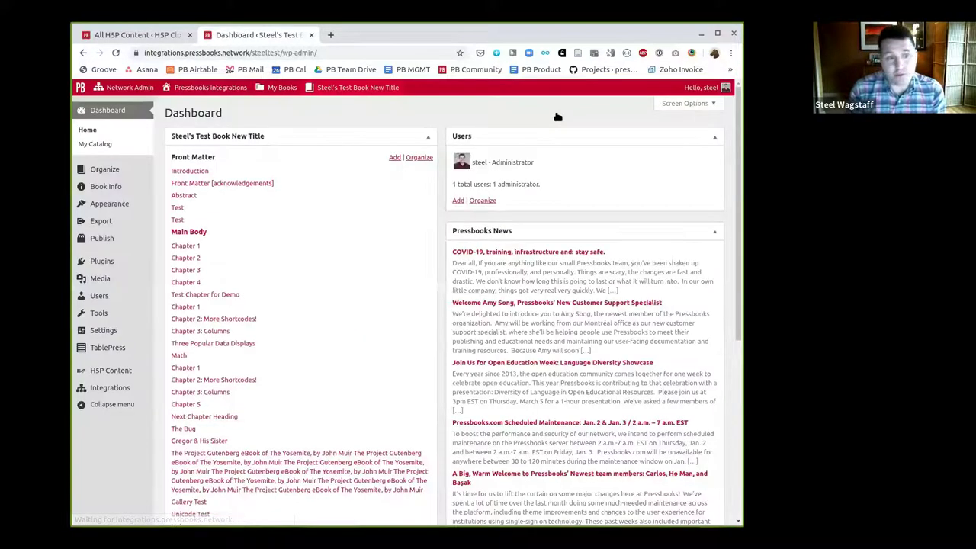
left_click(111, 191)
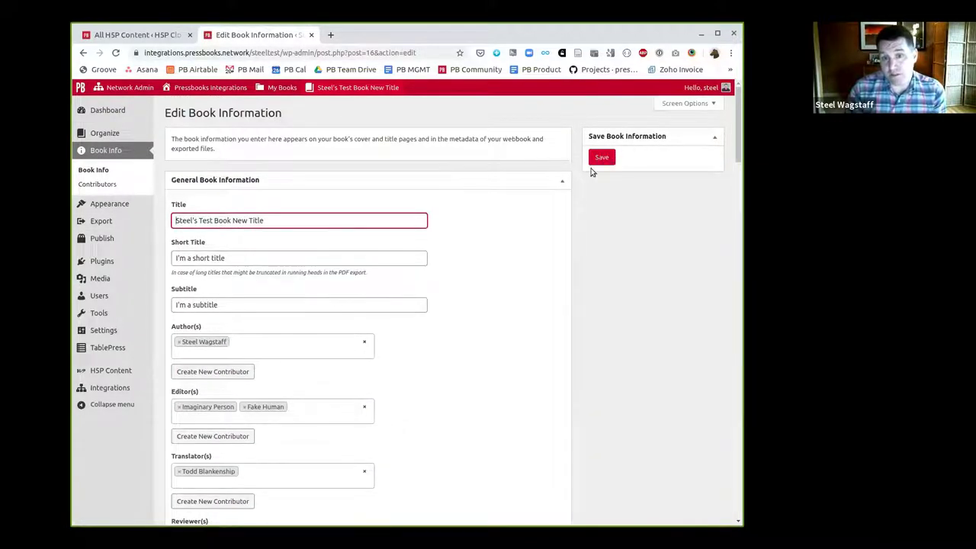
scroll(518, 290, "down", 1)
scroll(519, 289, "down", 20)
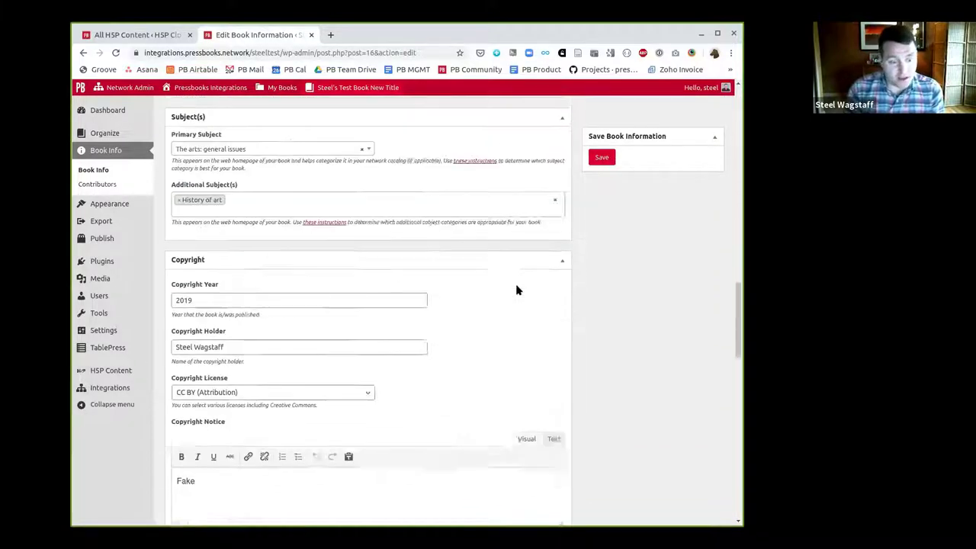
scroll(220, 386, "down", 15)
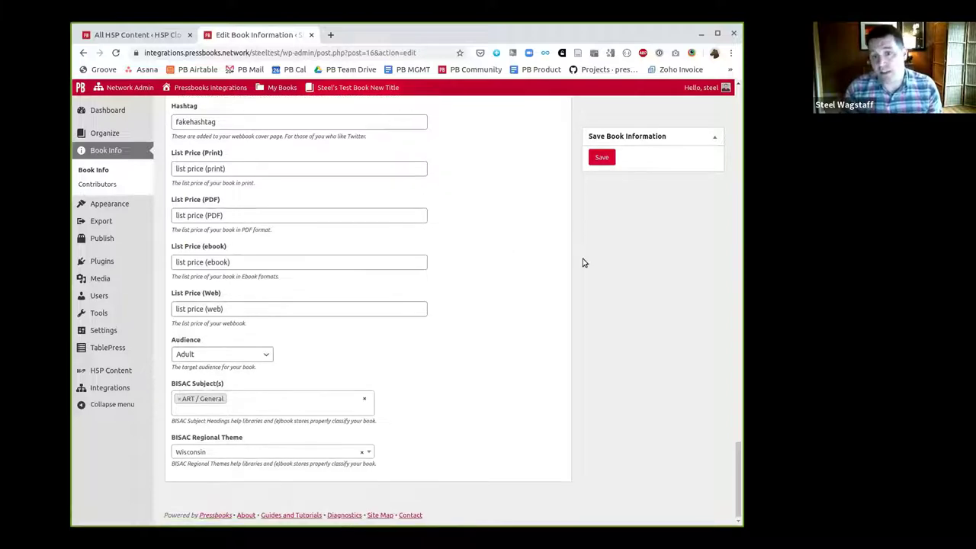
scroll(442, 316, "up", 5)
scroll(427, 335, "up", 15)
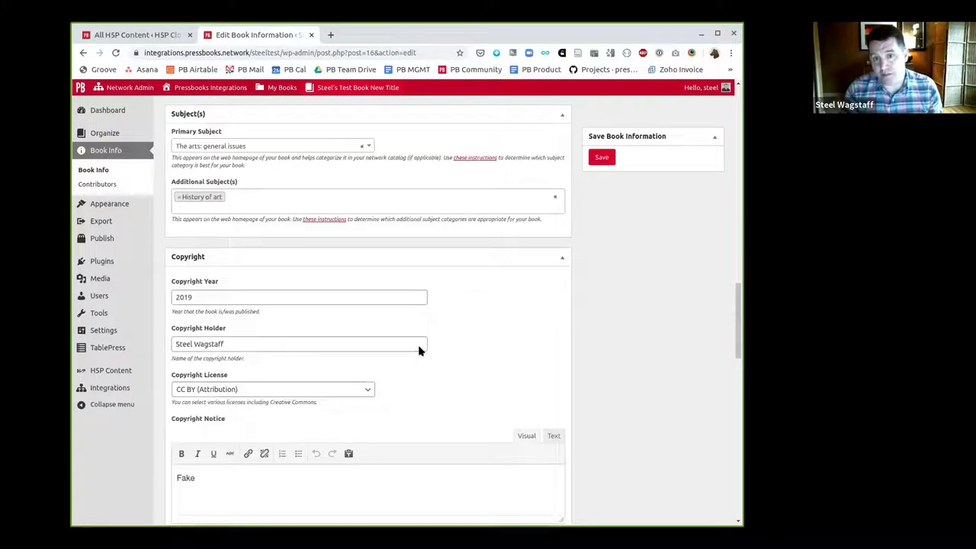
scroll(415, 367, "up", 8)
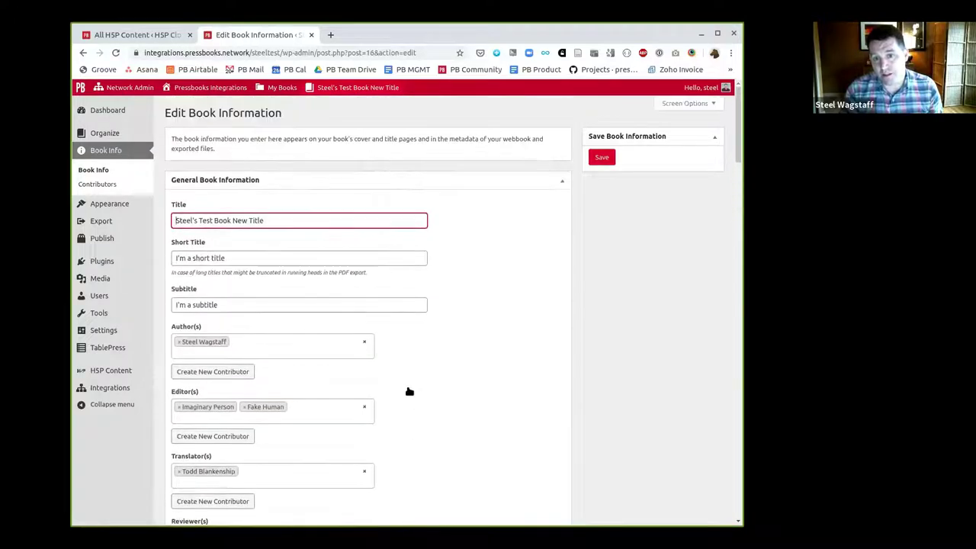
scroll(495, 325, "down", 20)
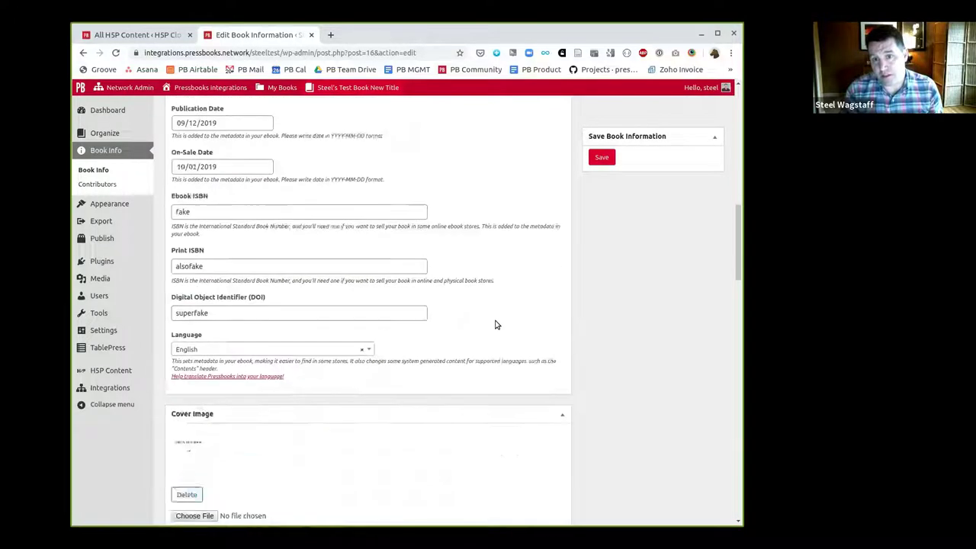
scroll(495, 325, "down", 1)
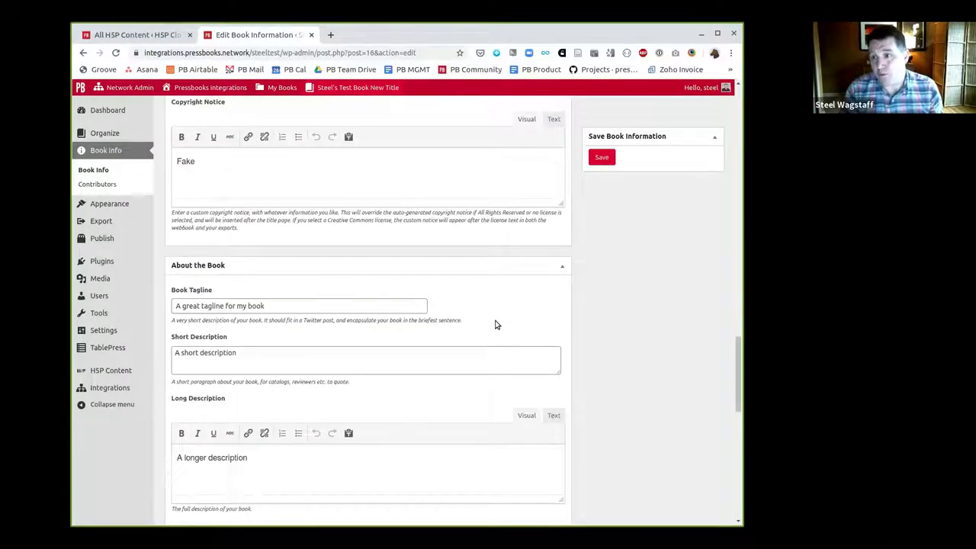
scroll(495, 325, "down", 6)
scroll(430, 322, "down", 3)
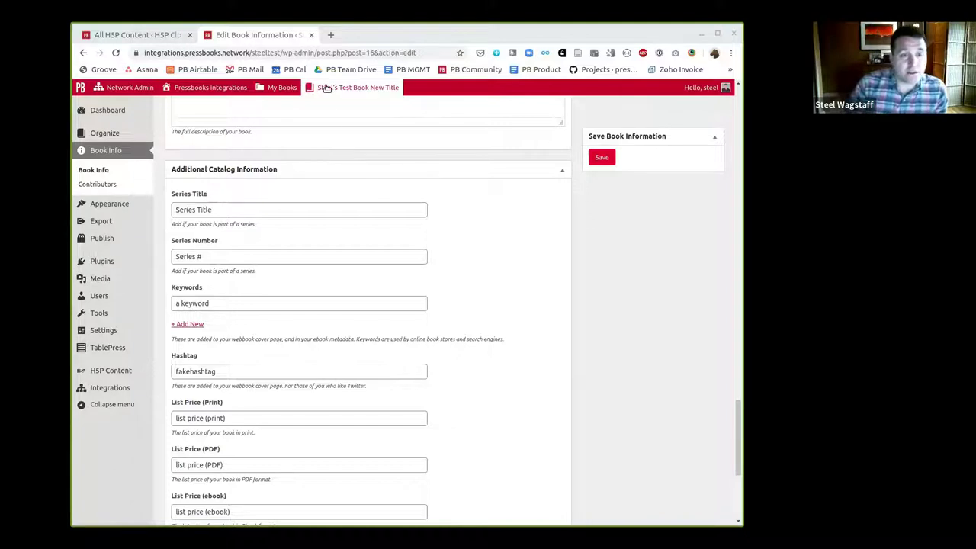
Pick the test book from My Books and open the chapter 'The Bug' in the editor
mouse_move(256, 91)
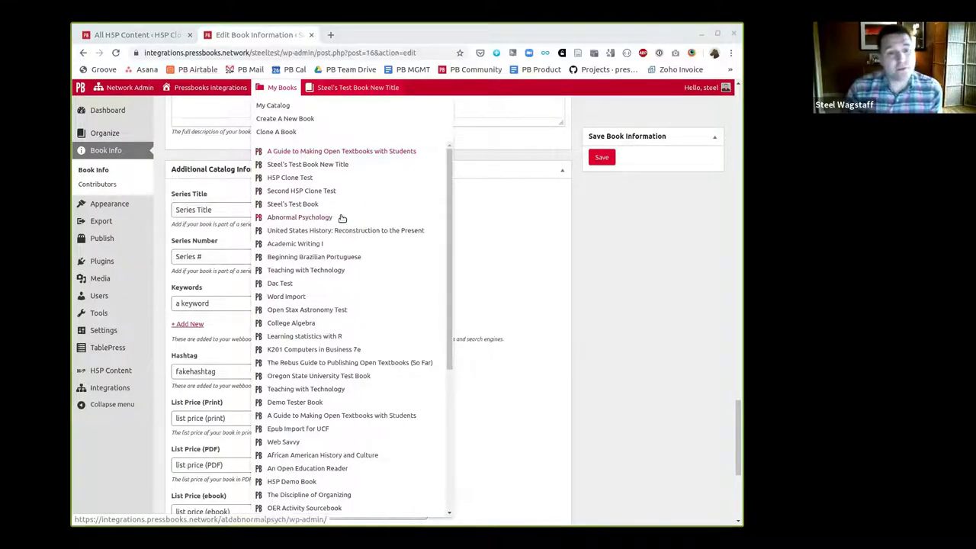
left_click(327, 165)
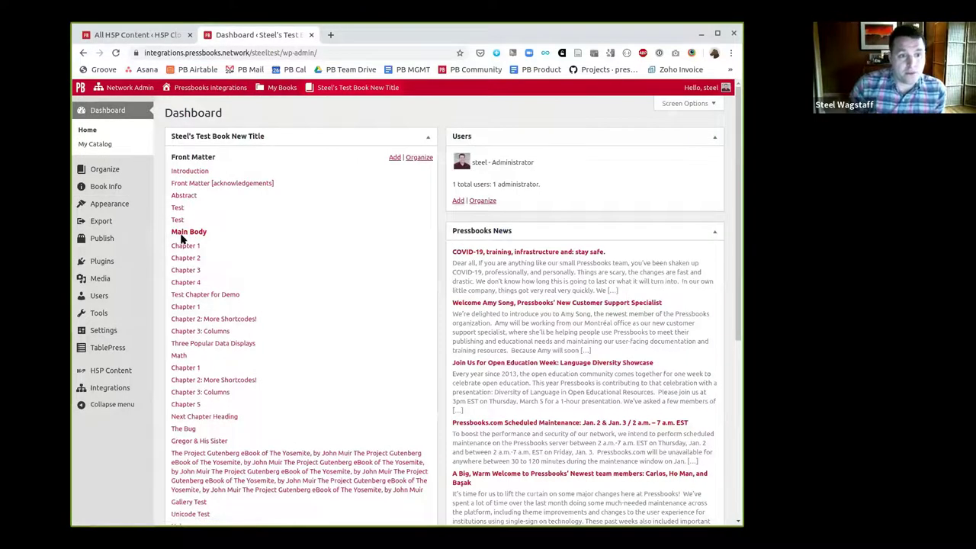
scroll(220, 326, "down", 2)
left_click_drag(177, 348, 184, 349)
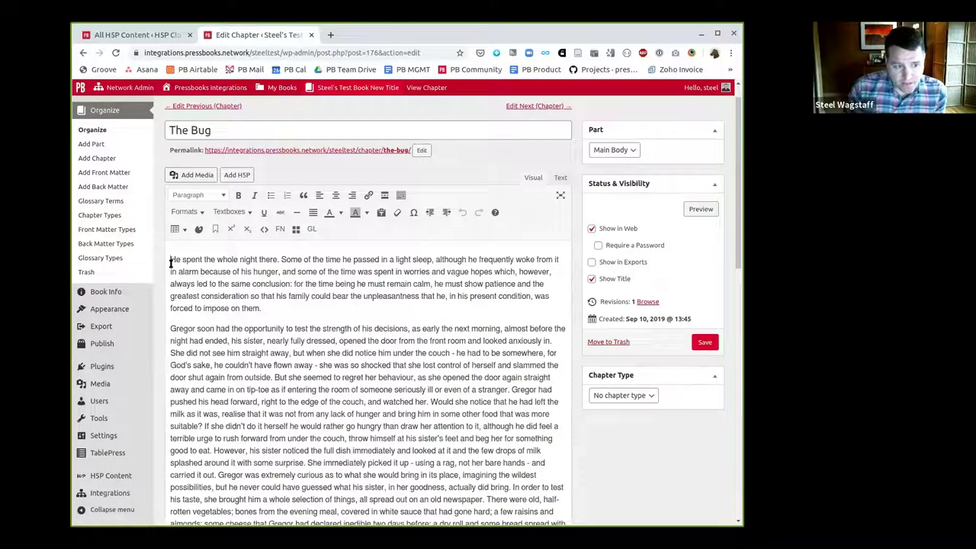
Insert a right-to-left paragraph reading 'heeaa;' above the chapter's first paragraph
left_click(171, 263)
key("Return")
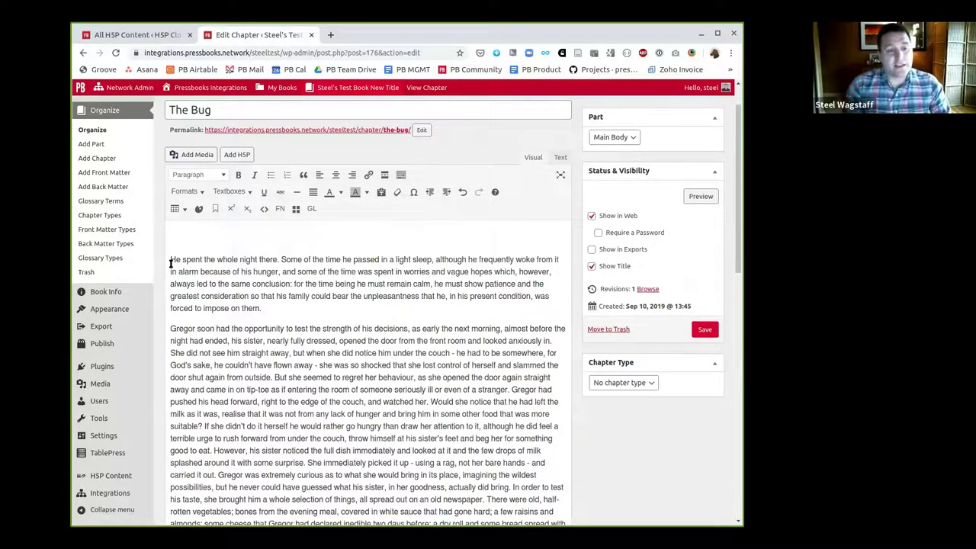
left_click(185, 192)
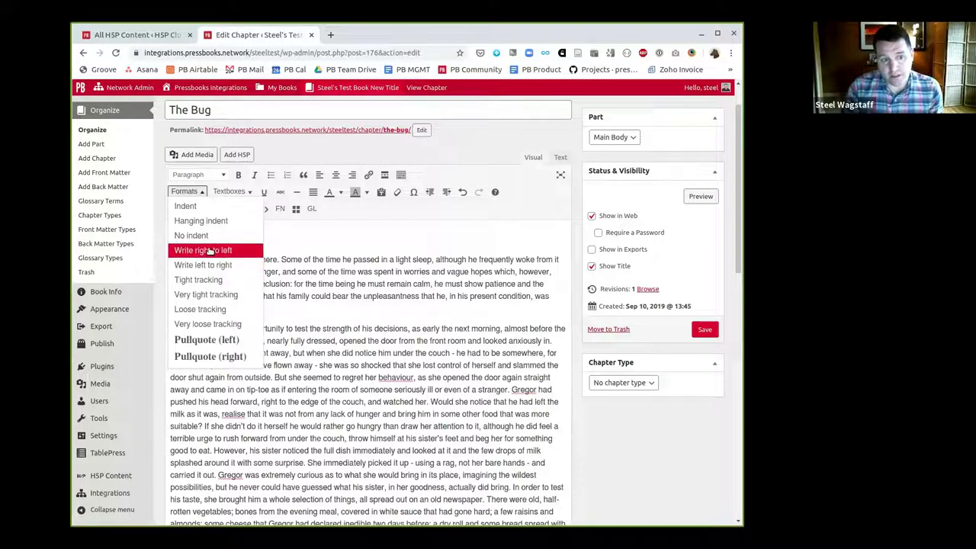
left_click(208, 250)
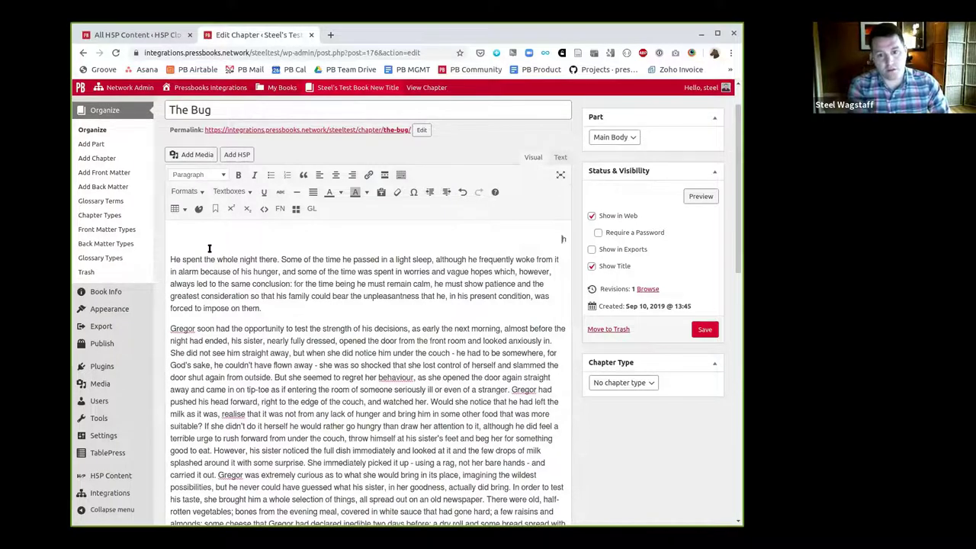
type("heeaa")
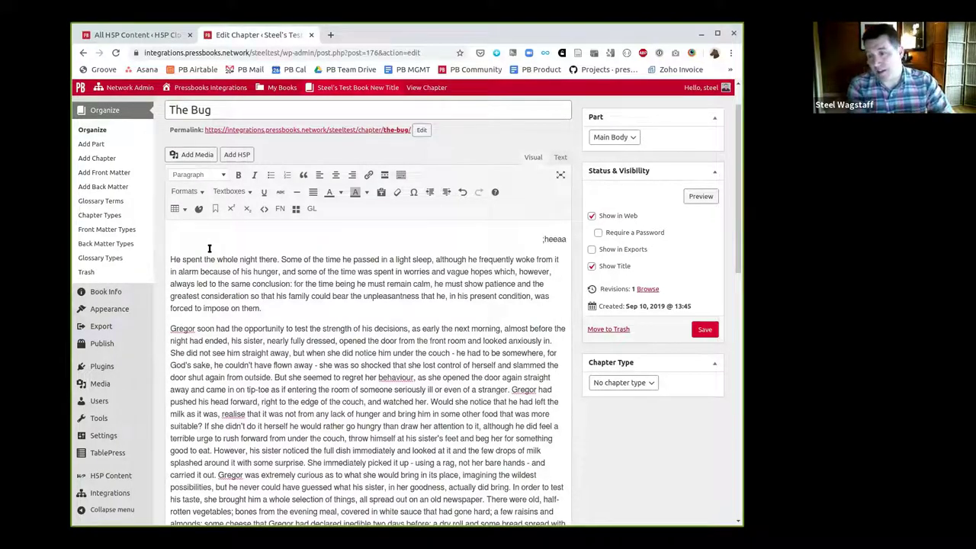
type(";")
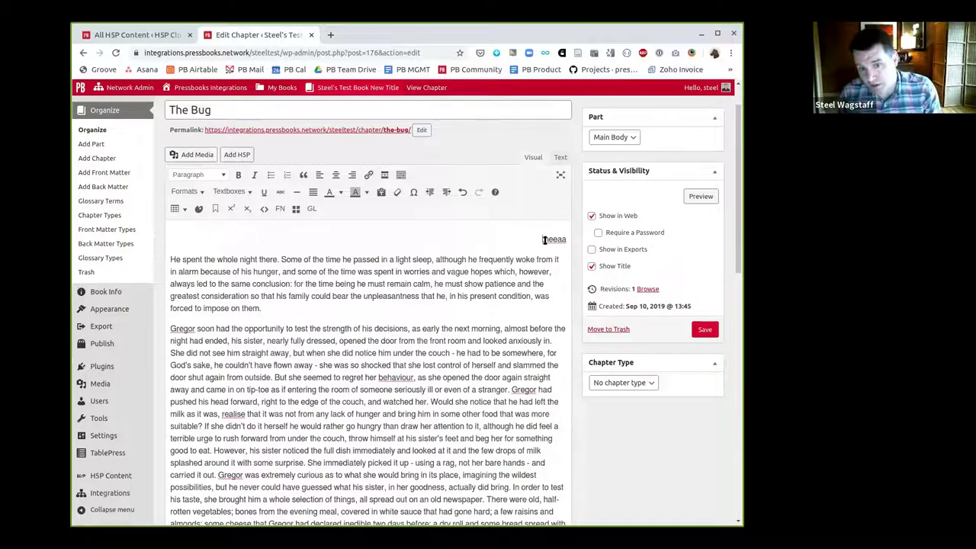
Select the test word, switch it to left-to-right writing, then back to right-to-left
left_click_drag(542, 239, 548, 241)
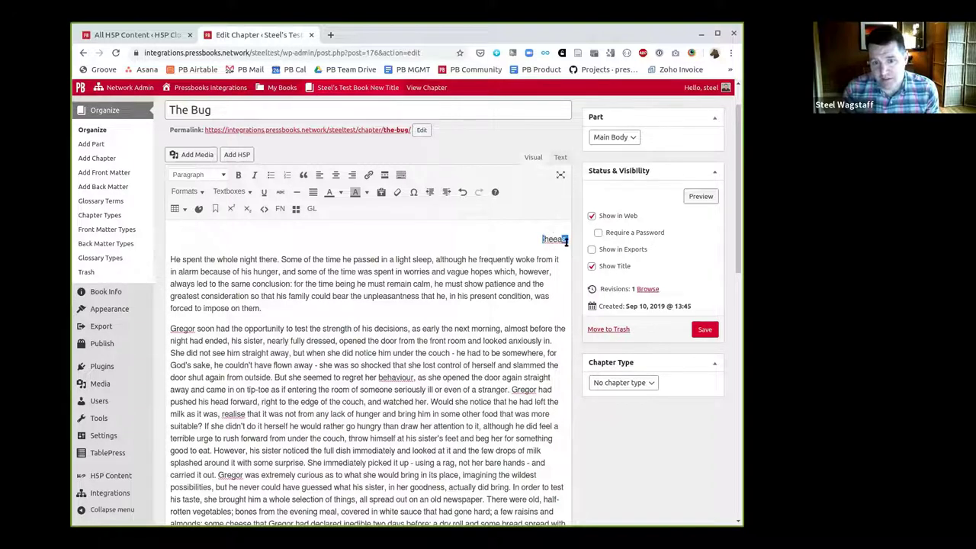
left_click_drag(568, 240, 546, 238)
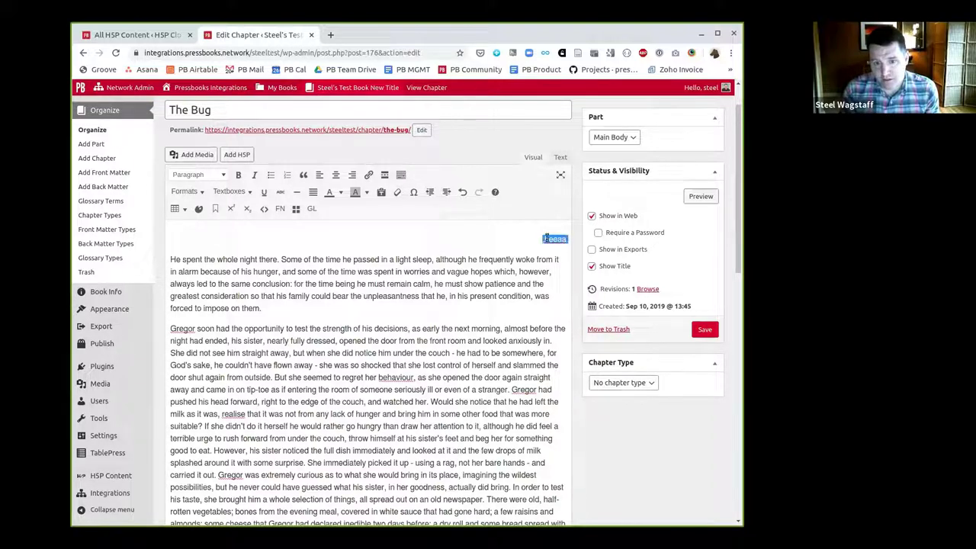
left_click(199, 176)
left_click(484, 176)
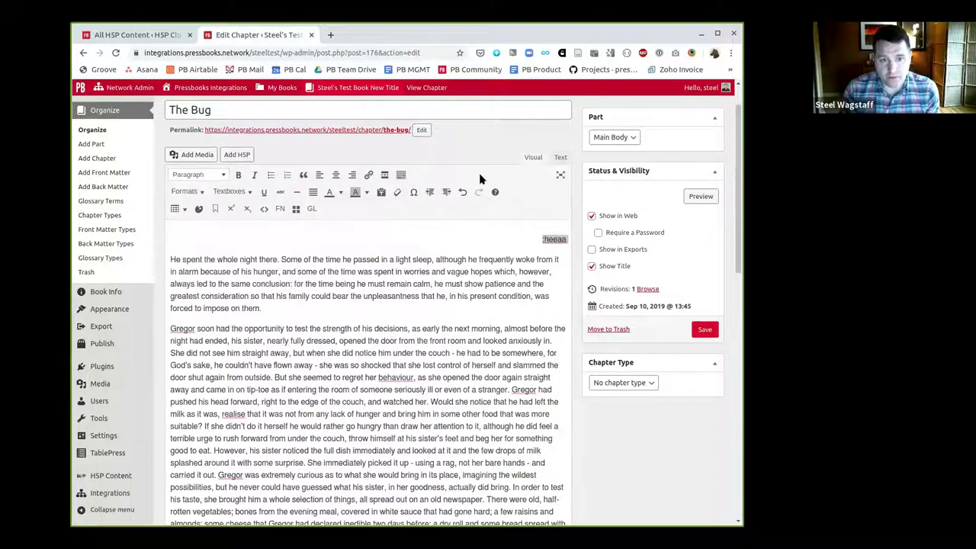
left_click(188, 191)
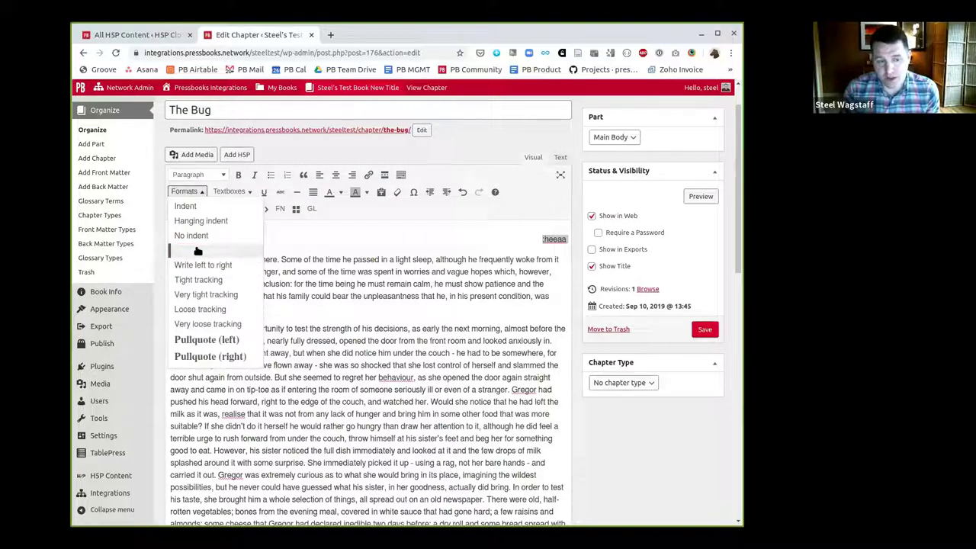
left_click(194, 265)
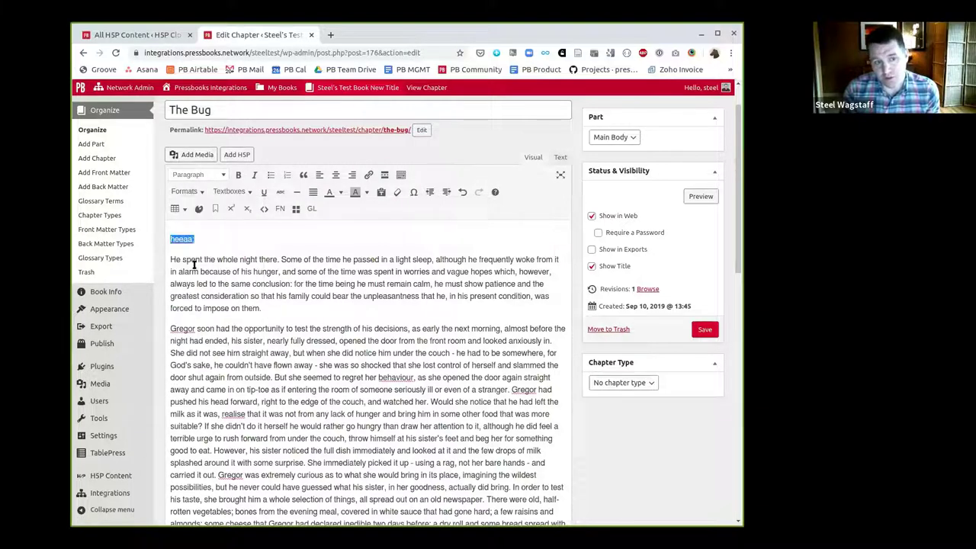
left_click(188, 192)
left_click(185, 250)
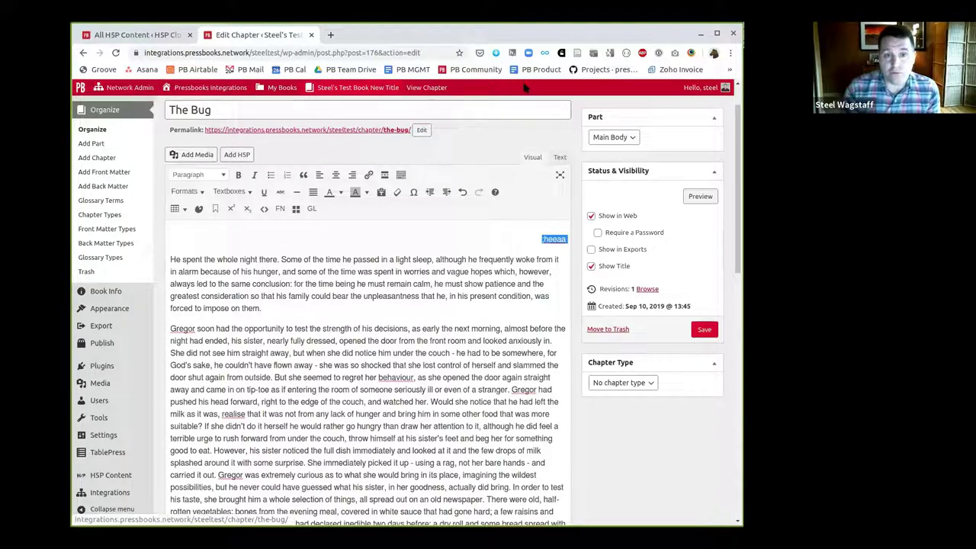
From the top of the page, keyboard-open the admin bar's Network Admin, site and My Books menus
scroll(520, 91, "up", 1)
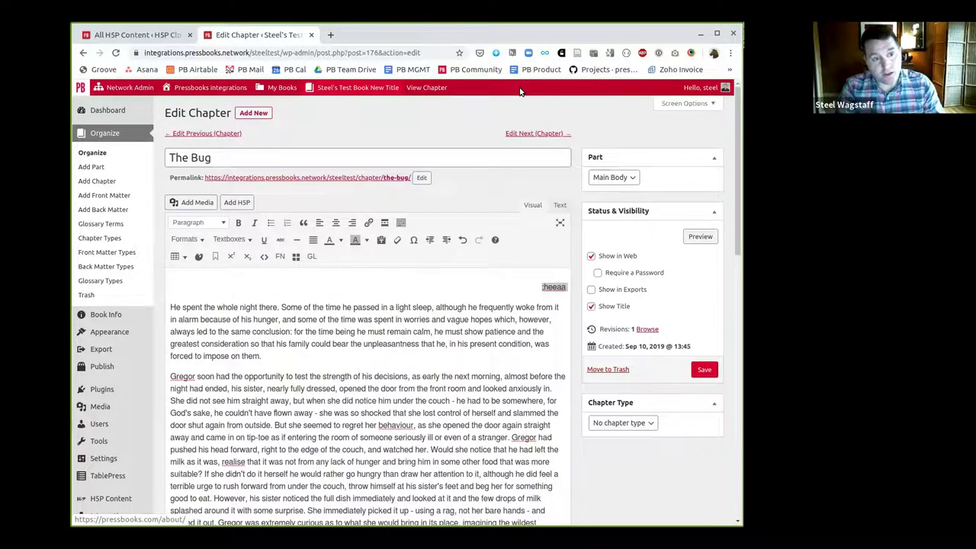
key("Tab")
key("Tab")
key("Tab")
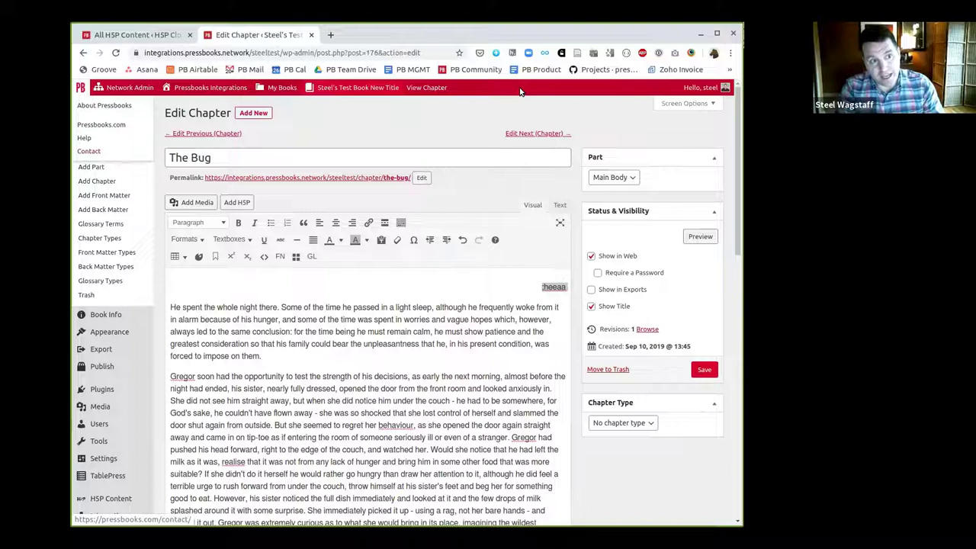
key("Tab")
key("Return")
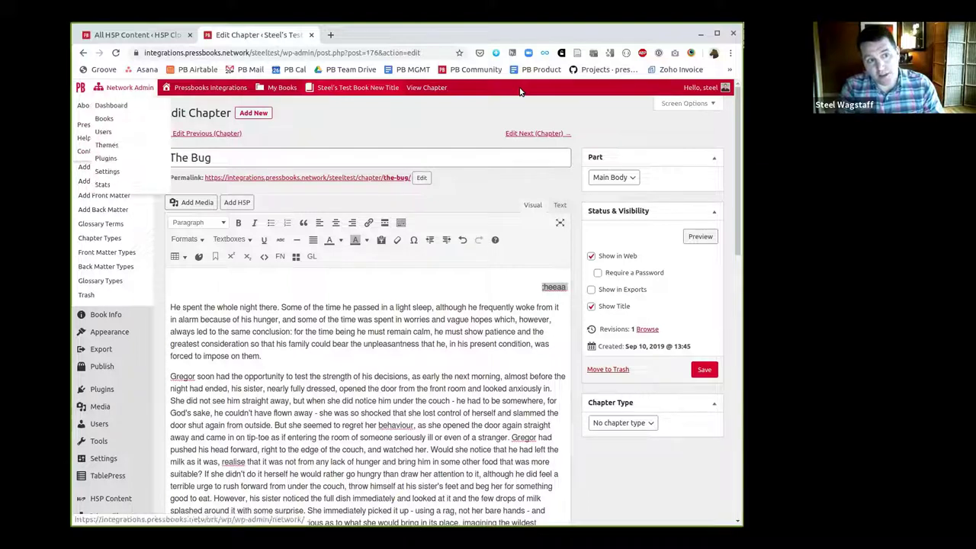
key("Tab")
key("Return")
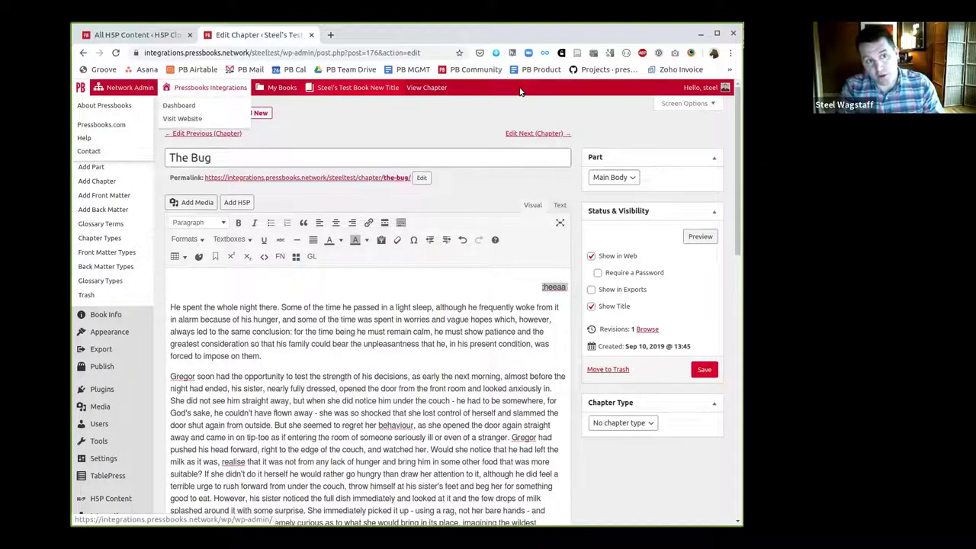
key("Tab")
key("Return")
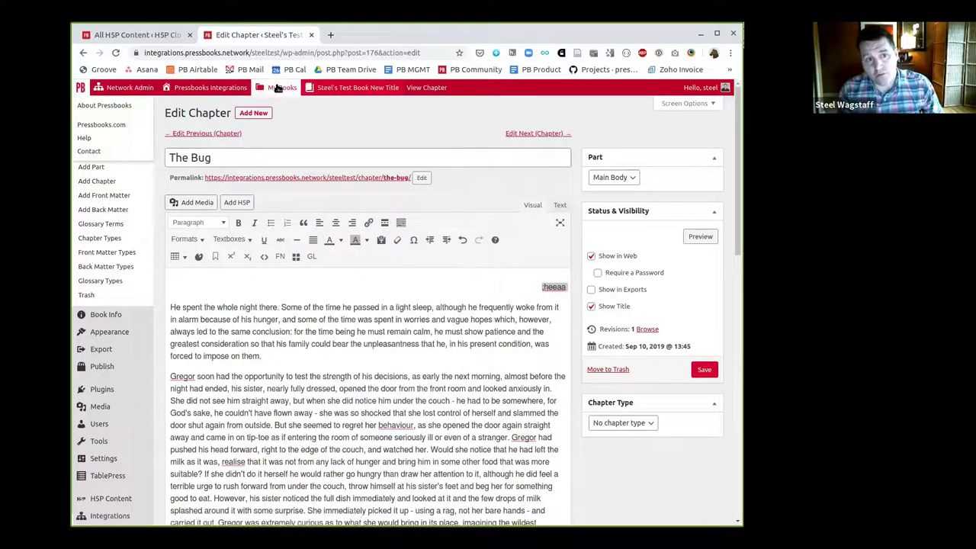
mouse_move(278, 89)
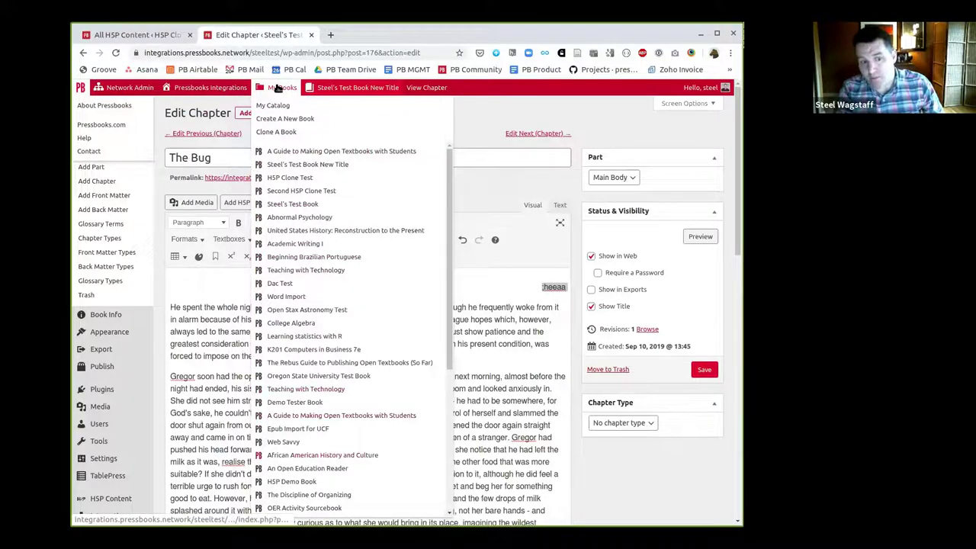
Scroll the My Books dropdown and choose 'A Guide to Making Open Textbooks with Students'
scroll(278, 88, "down", 3)
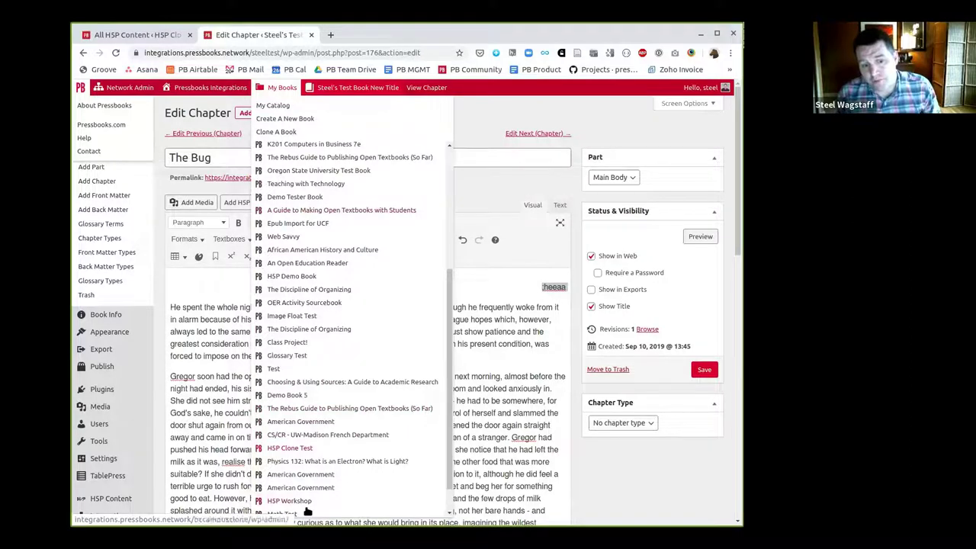
scroll(331, 198, "up", 1)
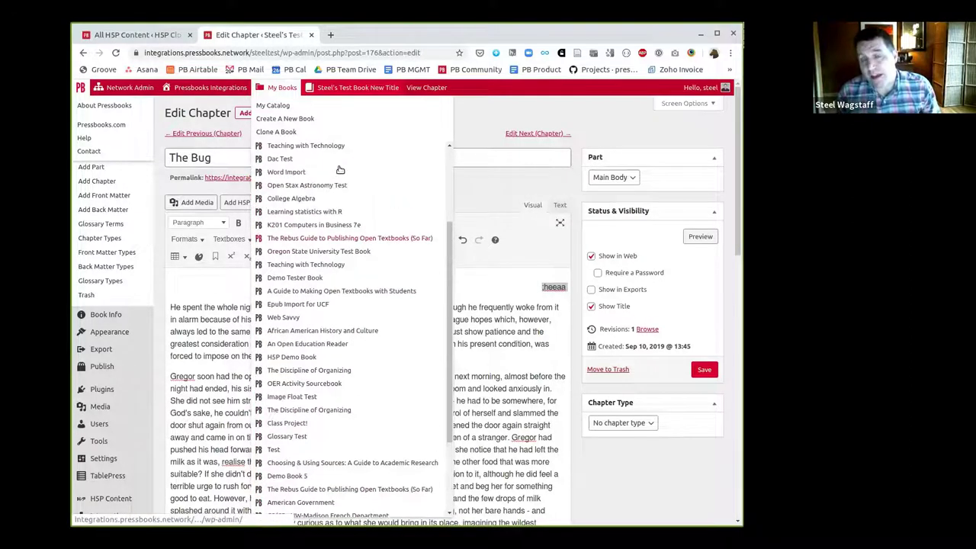
scroll(340, 170, "up", 2)
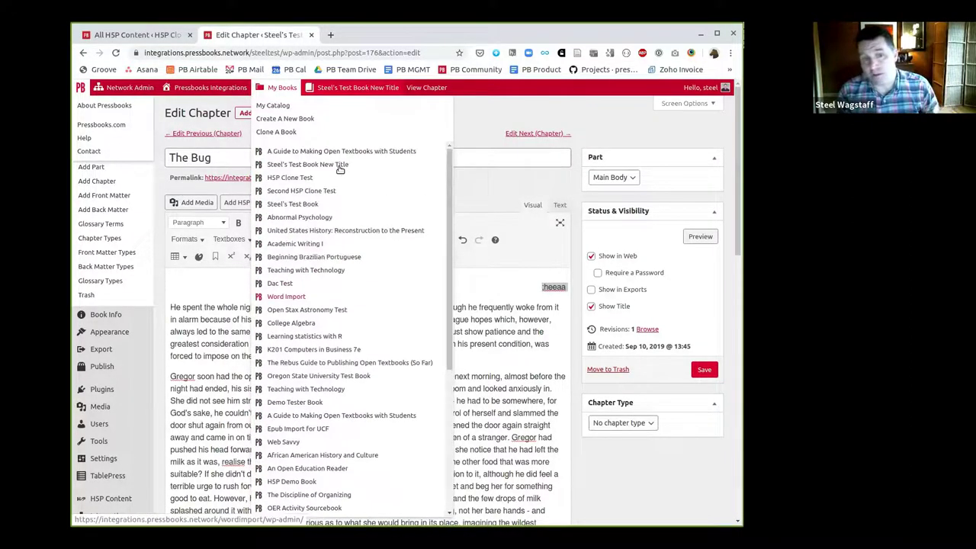
mouse_move(319, 97)
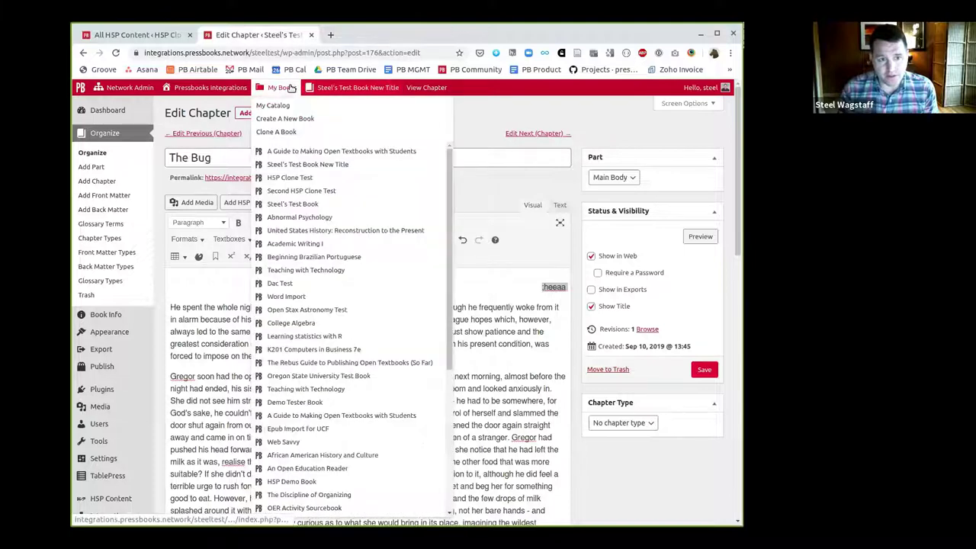
left_click(322, 152)
Leave the unsaved chapter editor and visit the book's public home page
left_click(492, 114)
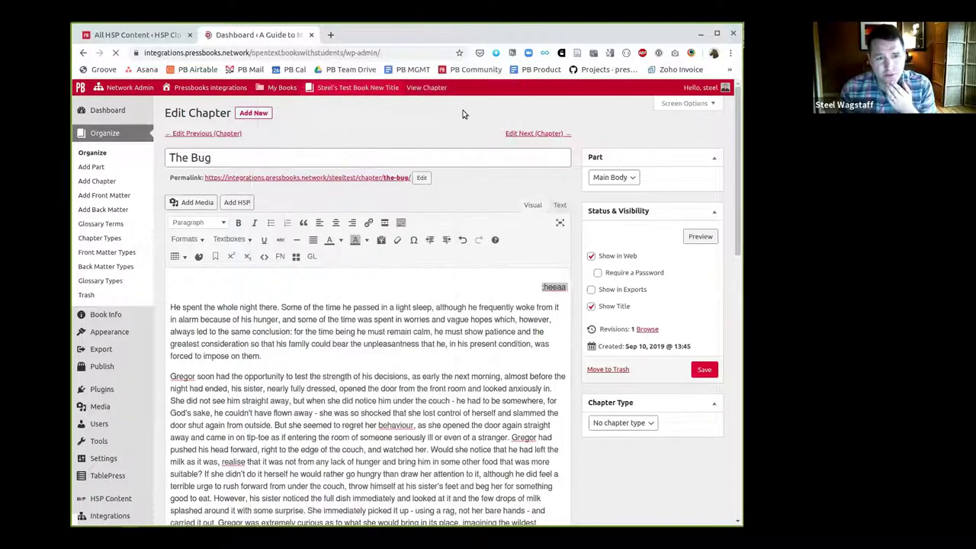
mouse_move(365, 90)
left_click(340, 104)
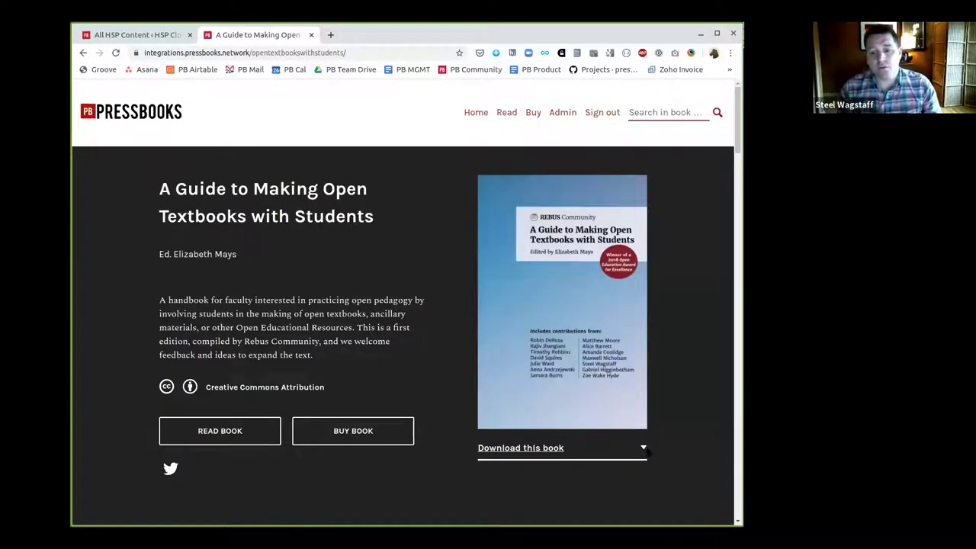
Expand the 'Download this book' list, step through its formats, and close it
key("Tab")
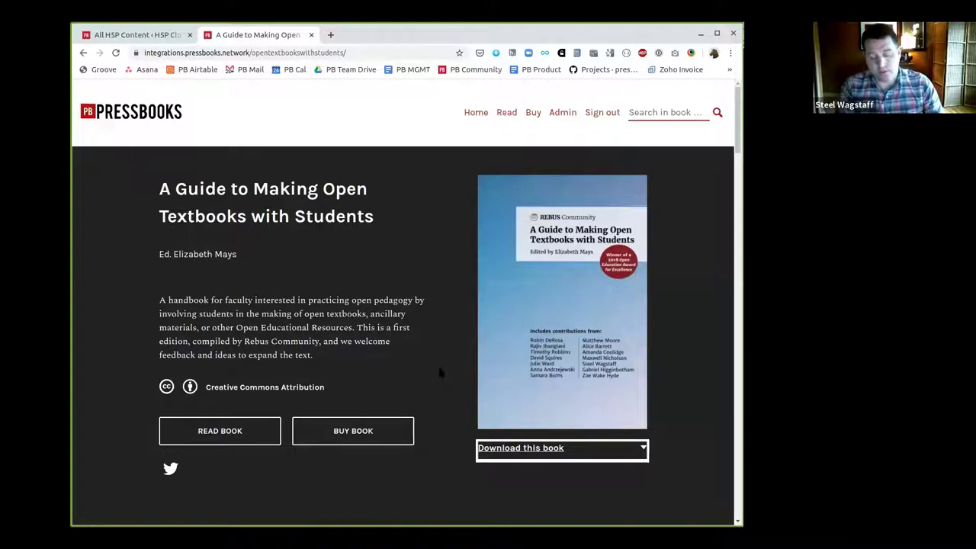
scroll(440, 372, "down", 1)
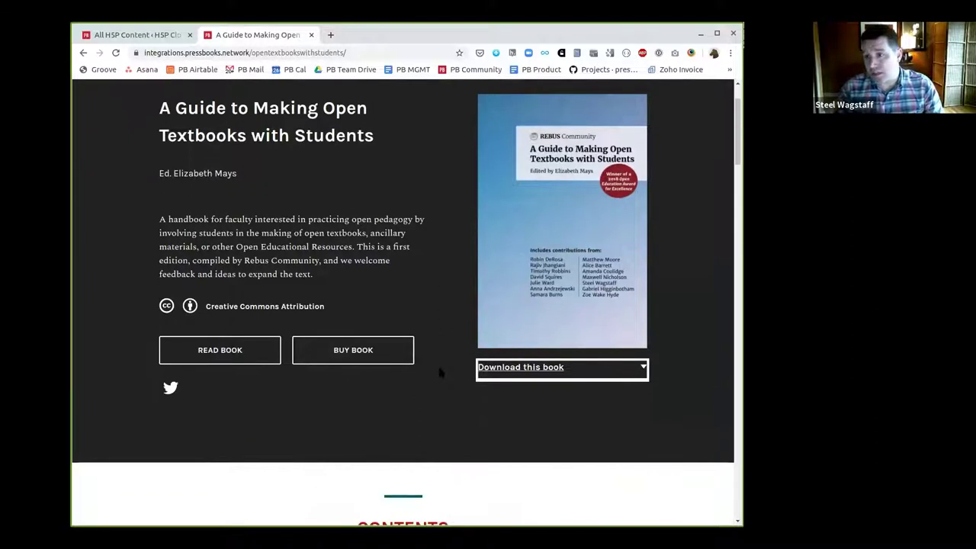
key("Return")
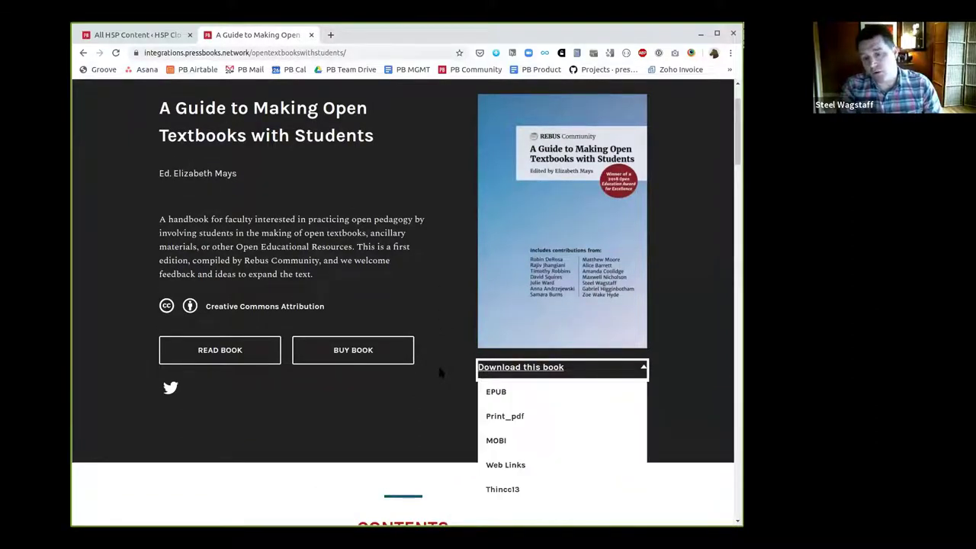
key("Tab")
key("Tab")
key("Tab")
key("Tab")
key("Tab")
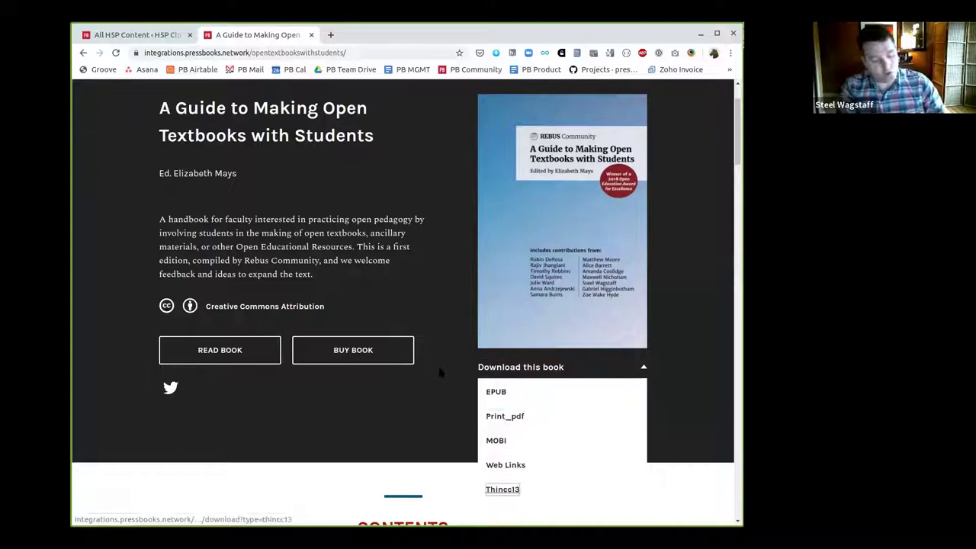
key("shift+Tab")
key("shift+Tab")
key("shift+Tab")
key("shift+Tab")
key("shift+Tab")
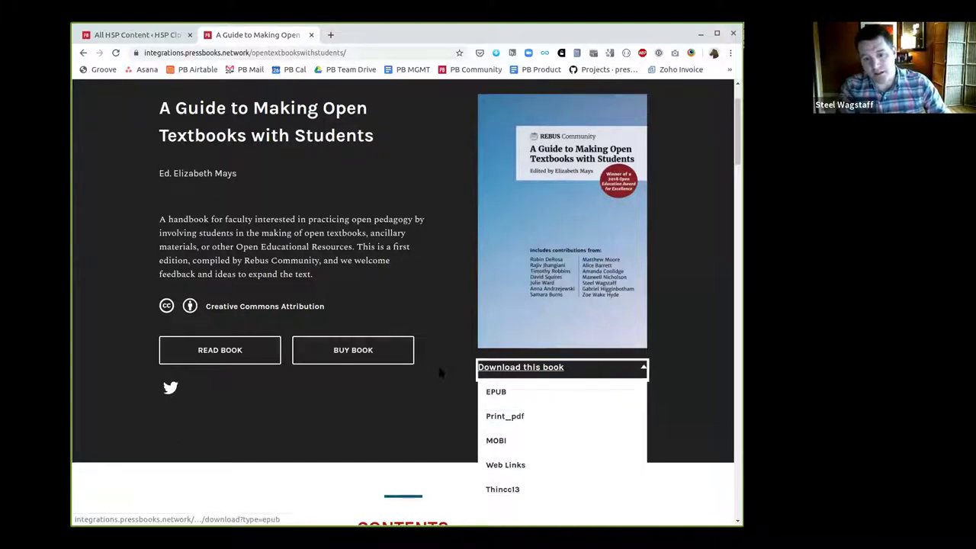
key("Return")
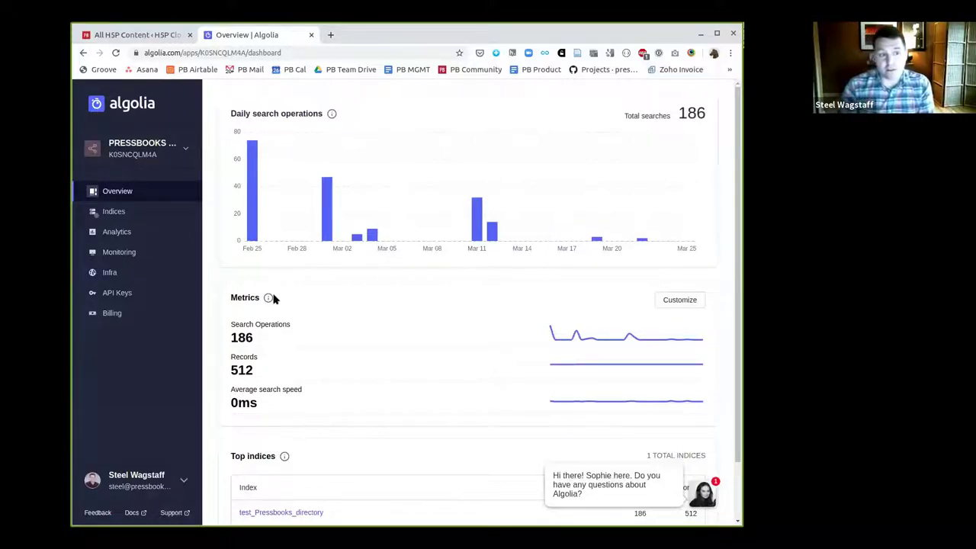
Open the test_Pressbooks_directory records and filter them to one author's 9 books
left_click(118, 213)
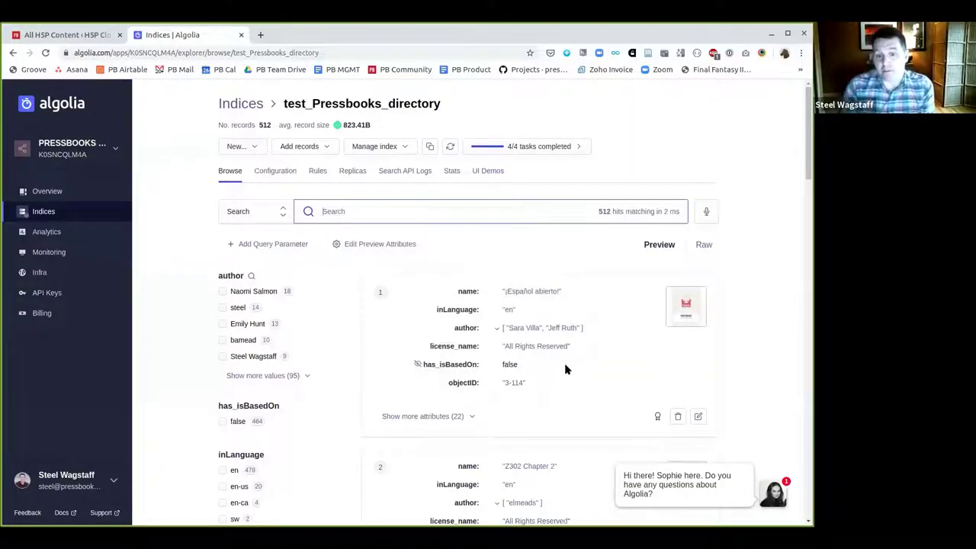
scroll(564, 369, "down", 2)
scroll(409, 318, "up", 1)
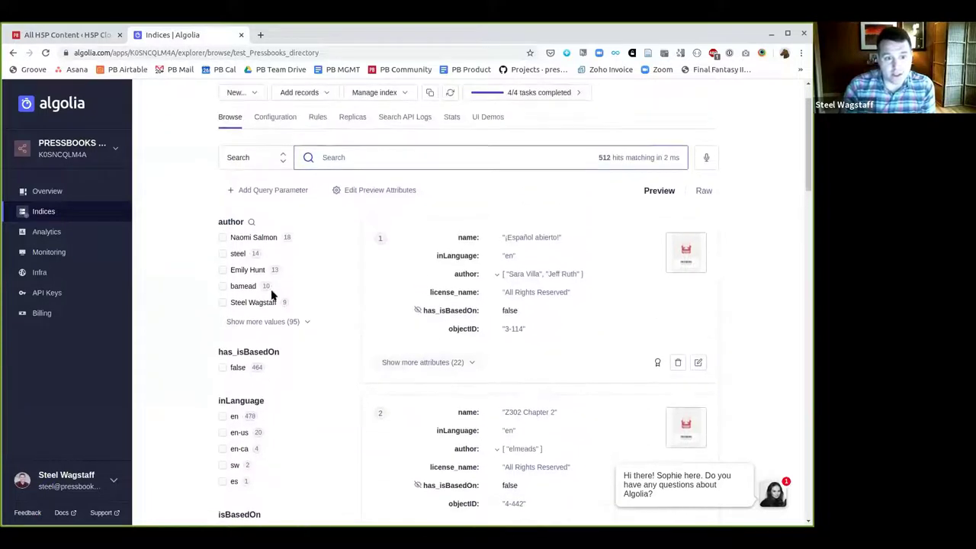
left_click(221, 302)
Expand the second record's authors and attributes, then preview the Pressbooks Directory UI demo
scroll(465, 339, "down", 1)
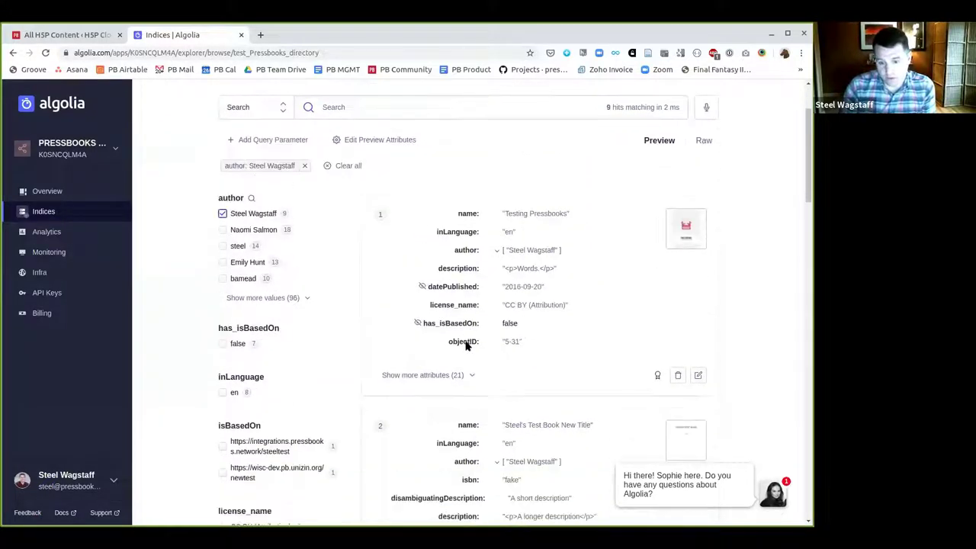
scroll(467, 345, "down", 3)
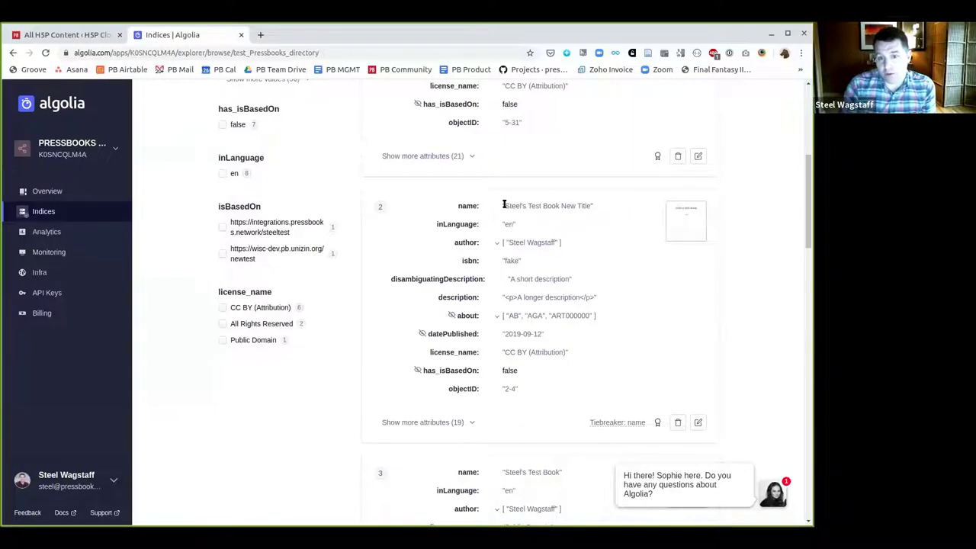
left_click(497, 244)
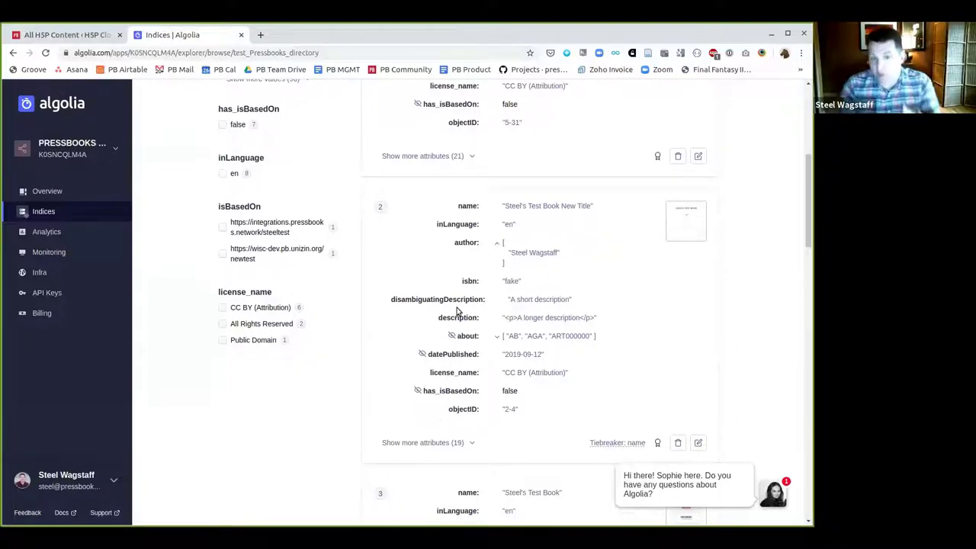
left_click(471, 437)
scroll(555, 348, "down", 5)
scroll(555, 347, "up", 10)
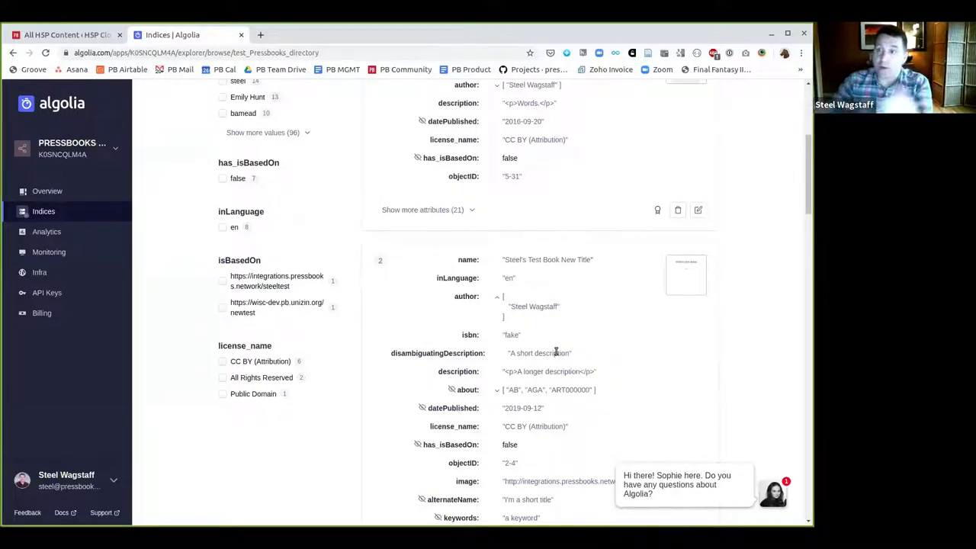
scroll(556, 353, "up", 4)
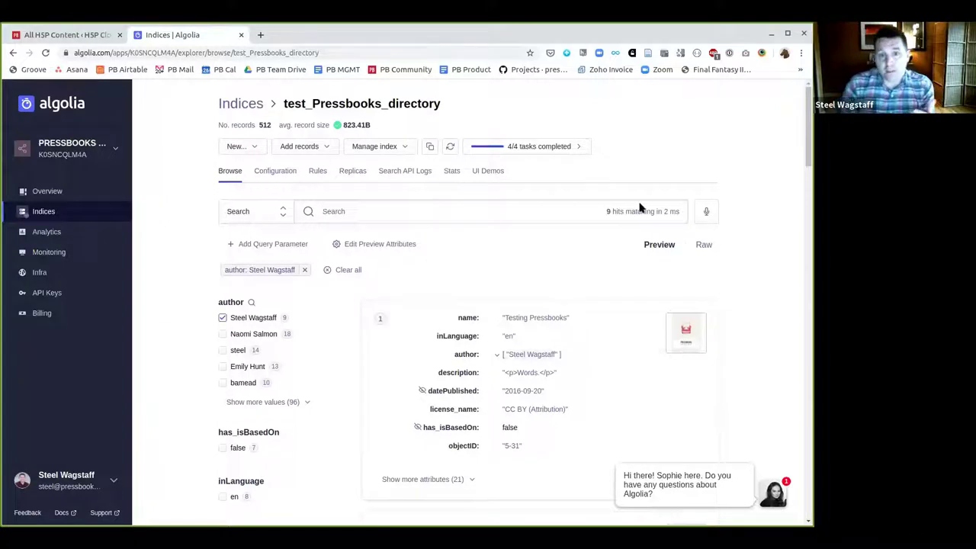
left_click(486, 174)
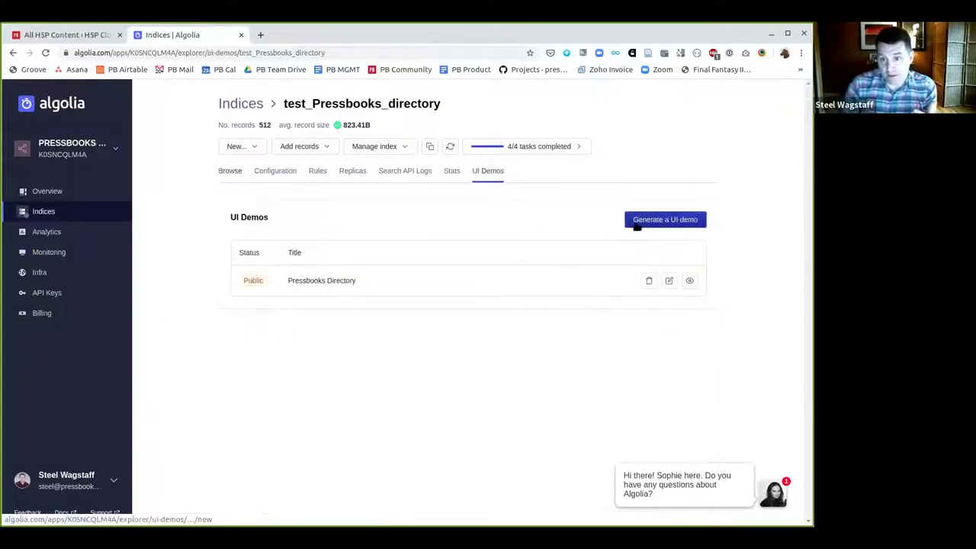
left_click(689, 281)
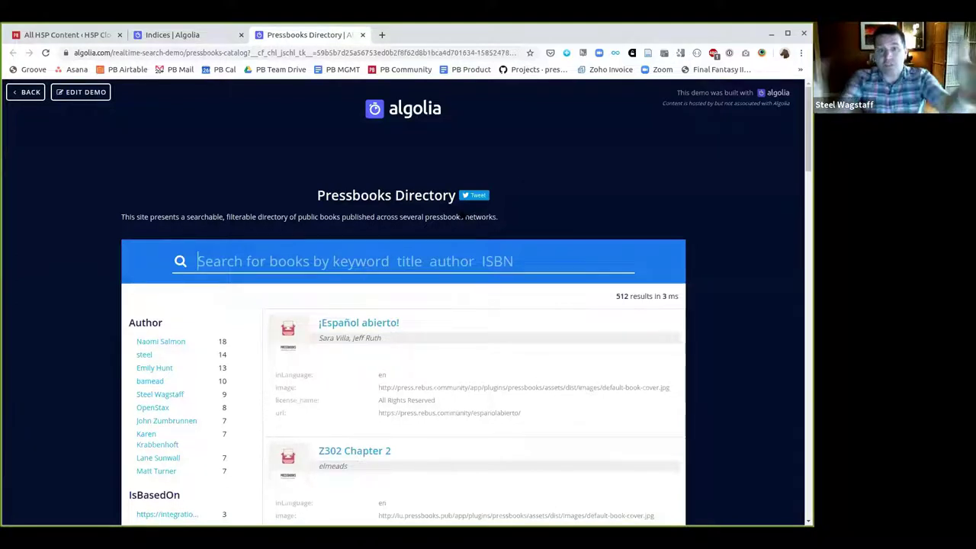
Highlight and deselect the Pressbooks Directory title, then scroll through the 512 book results
left_click_drag(318, 195, 456, 195)
left_click(163, 218)
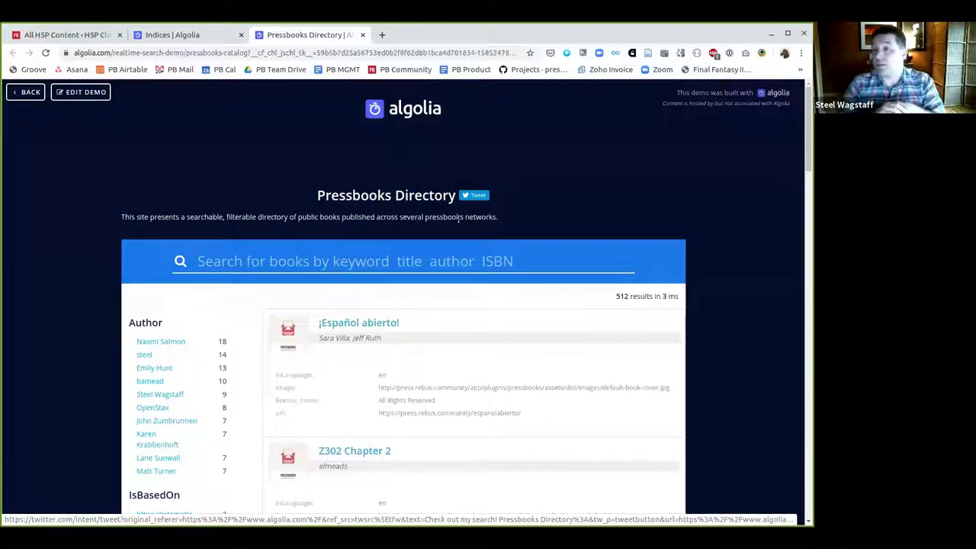
scroll(414, 338, "down", 3)
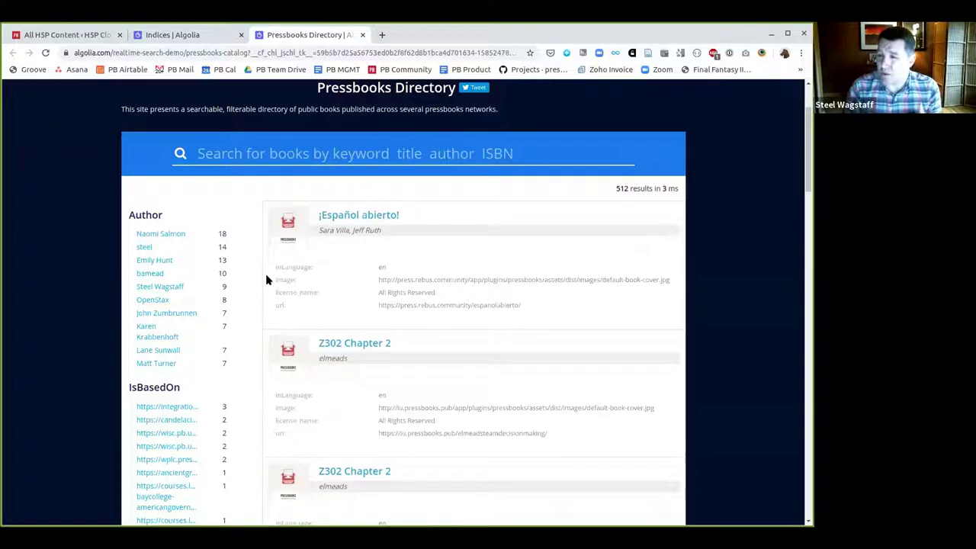
Filter the directory demo to books based on the first listed source
scroll(381, 293, "down", 2)
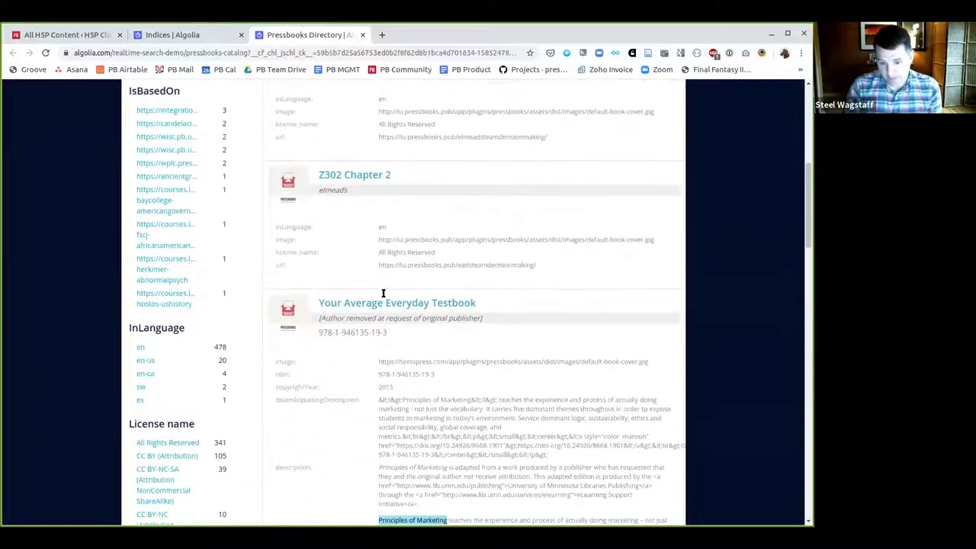
scroll(384, 292, "up", 3)
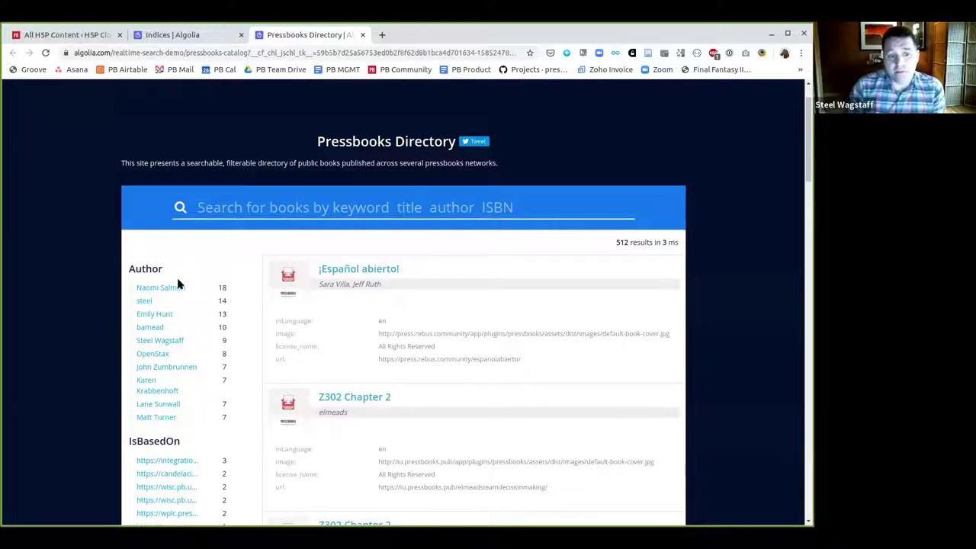
scroll(178, 281, "down", 1)
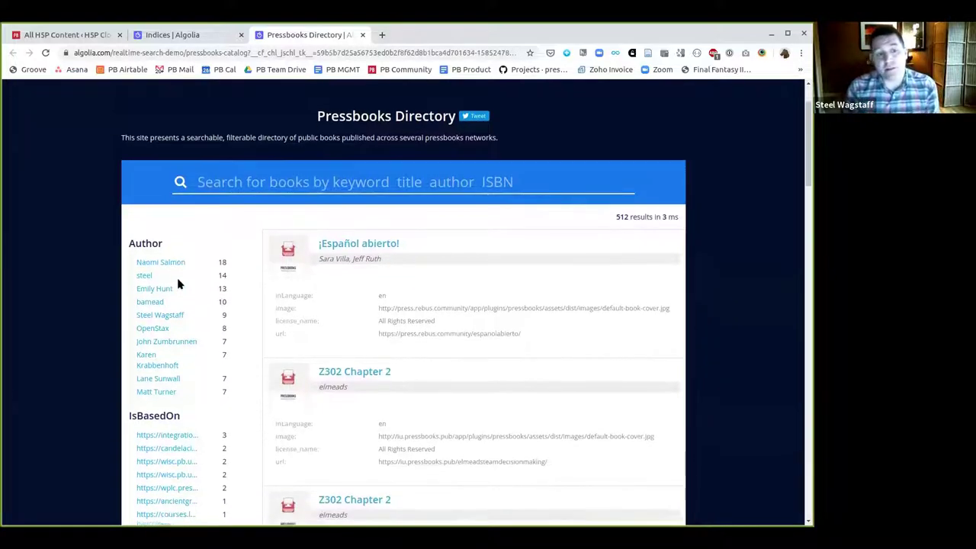
scroll(182, 252, "down", 2)
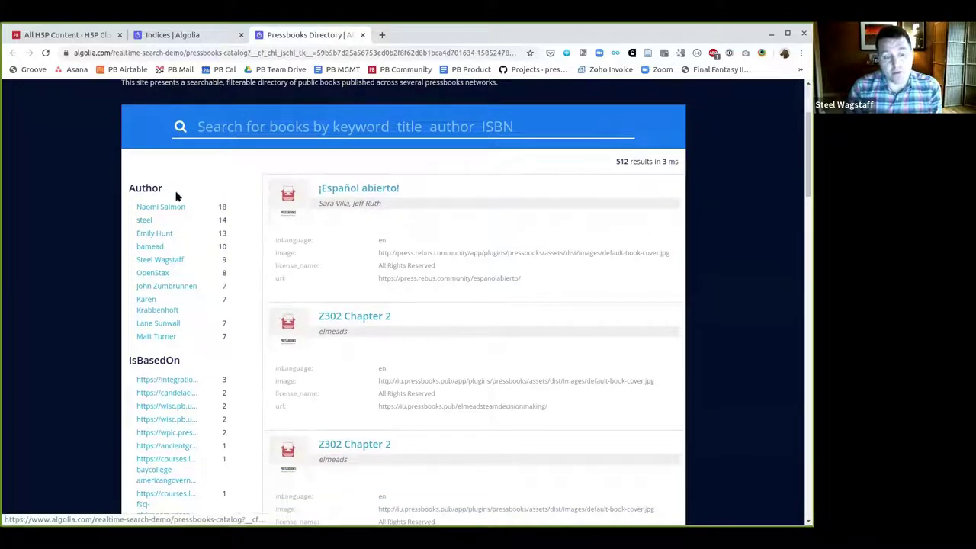
scroll(181, 279, "down", 3)
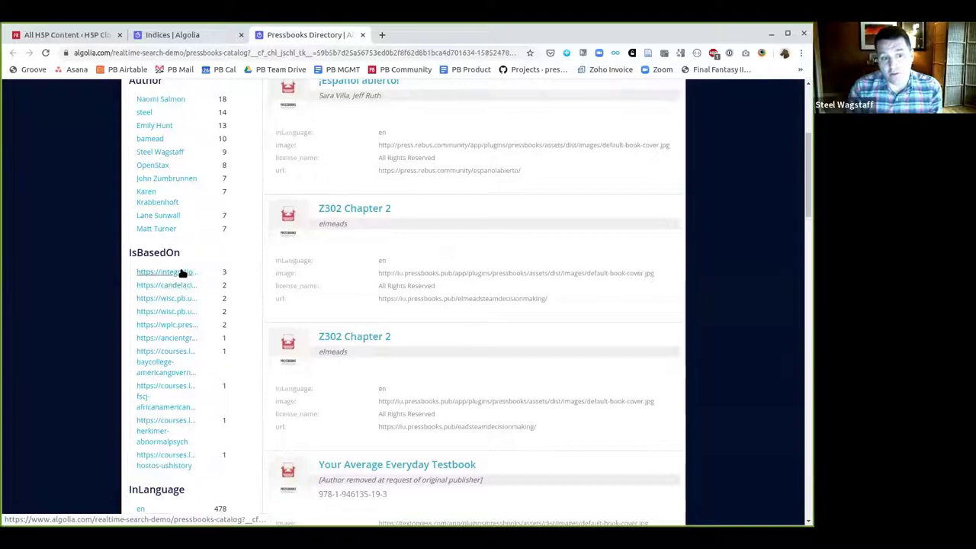
left_click(183, 275)
Add the CC BY-NC-SA license filter, then go back to the UI Demos page
scroll(409, 361, "down", 3)
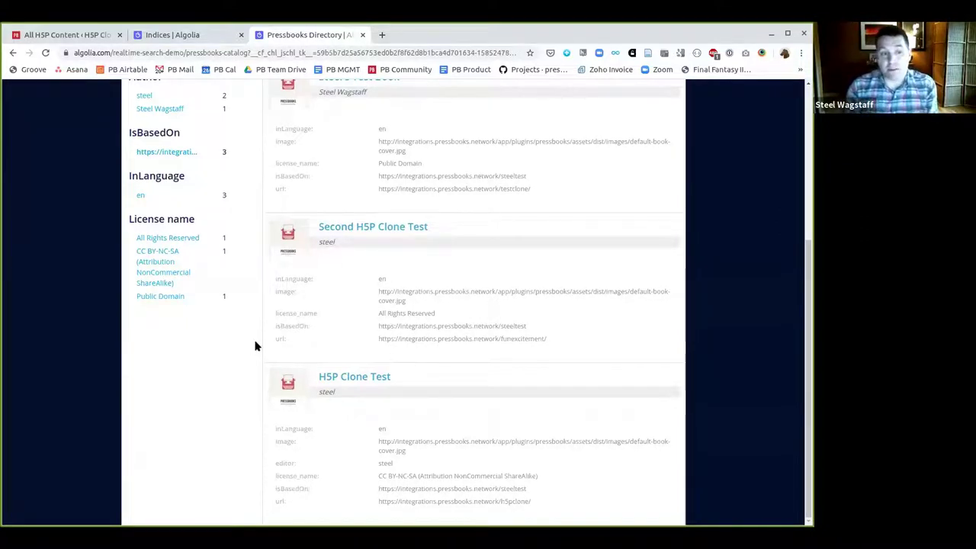
scroll(255, 346, "up", 2)
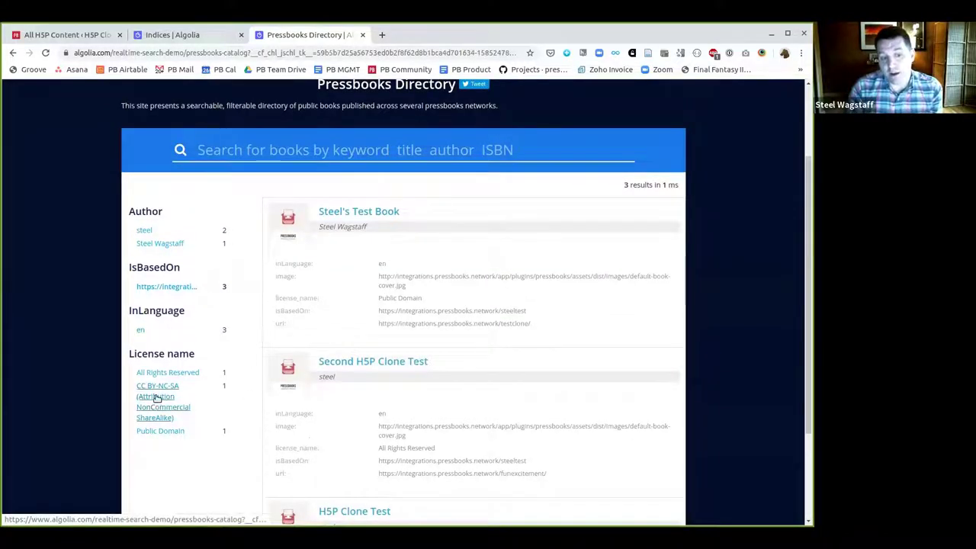
left_click(157, 398)
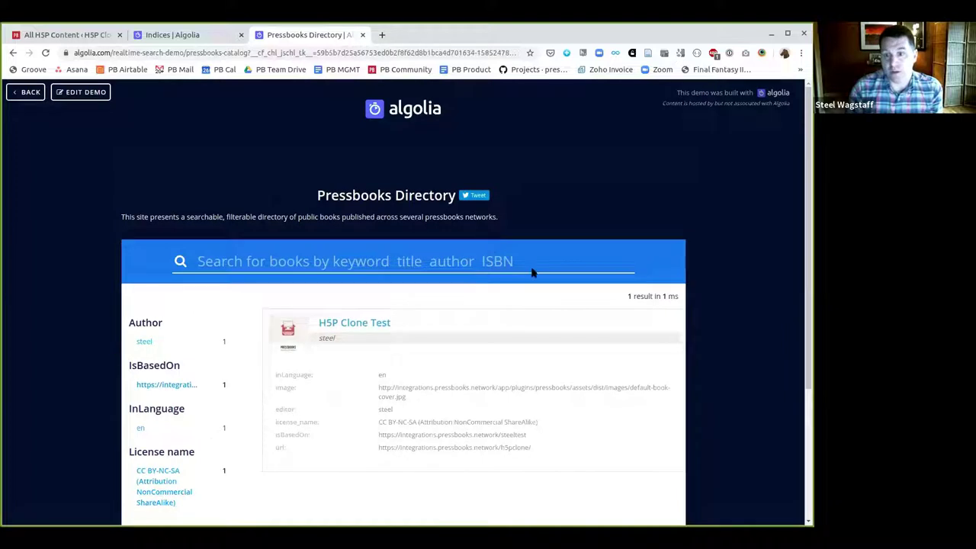
key("alt+Left")
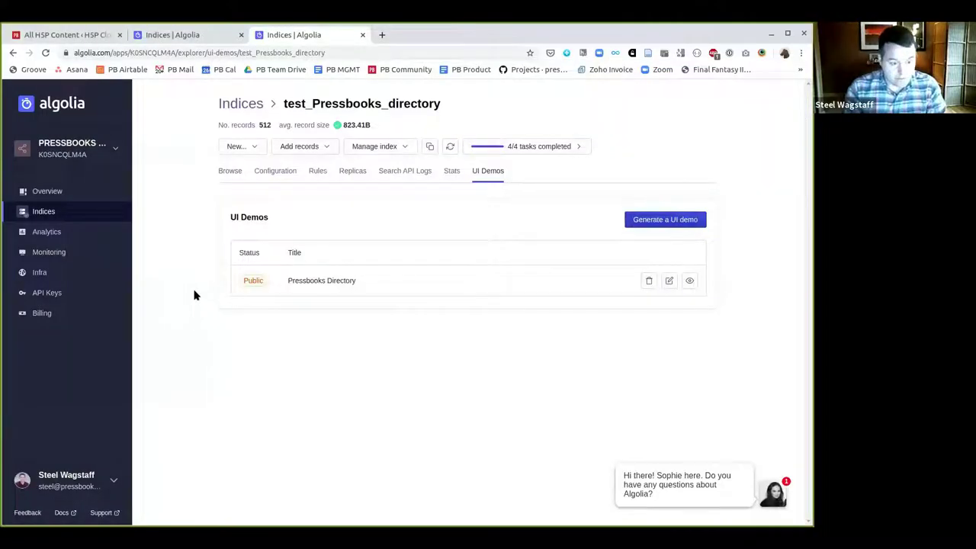
key("ctrl+t")
Load and reload the integrations network admin dashboard
type("integrations.pressbooks.network/wp-admin/network/")
key("Return")
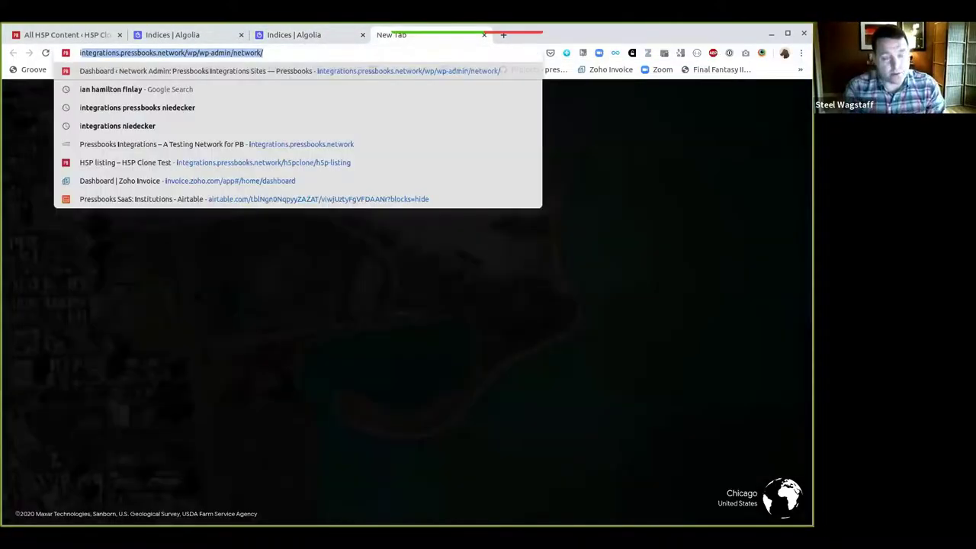
mouse_move(61, 87)
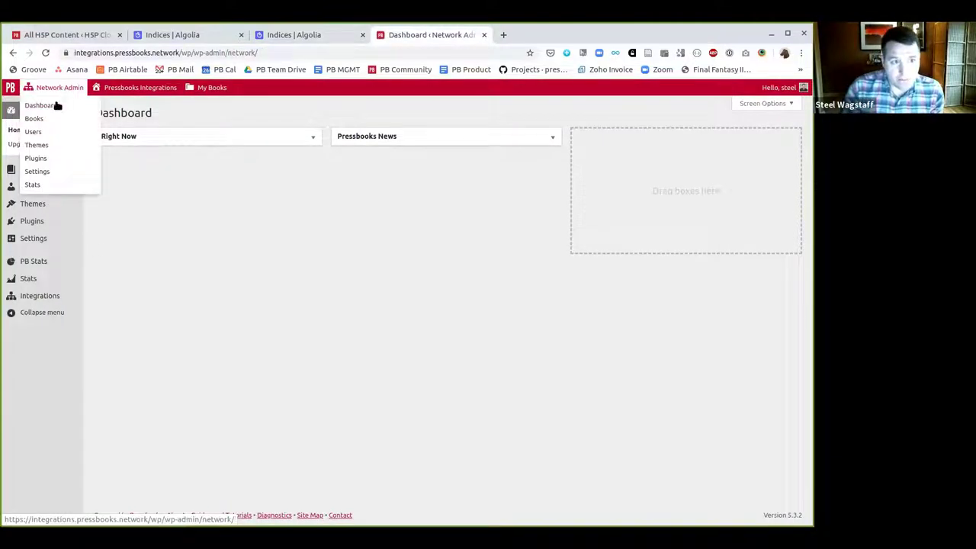
left_click(57, 105)
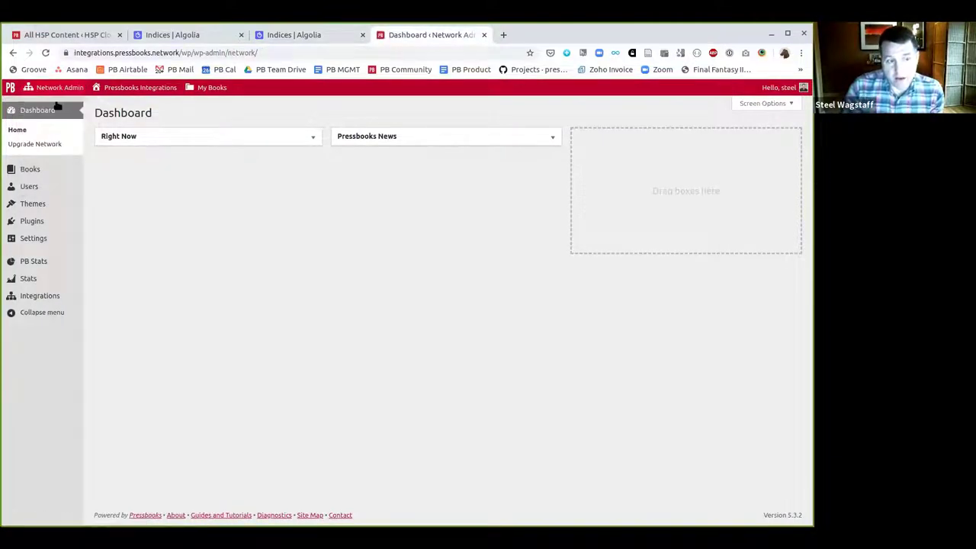
Open Settings > Network Options and select the Google Analytics ID value
mouse_move(37, 239)
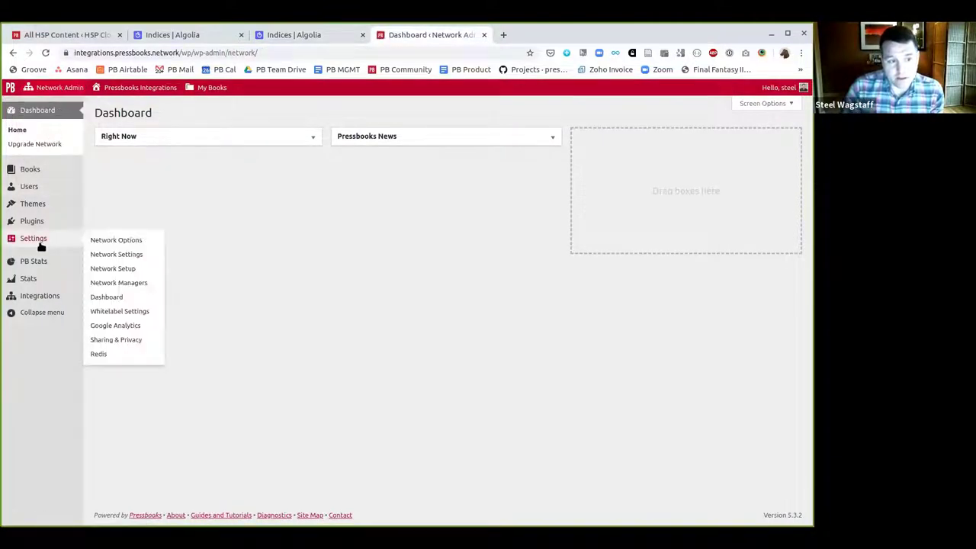
left_click(113, 240)
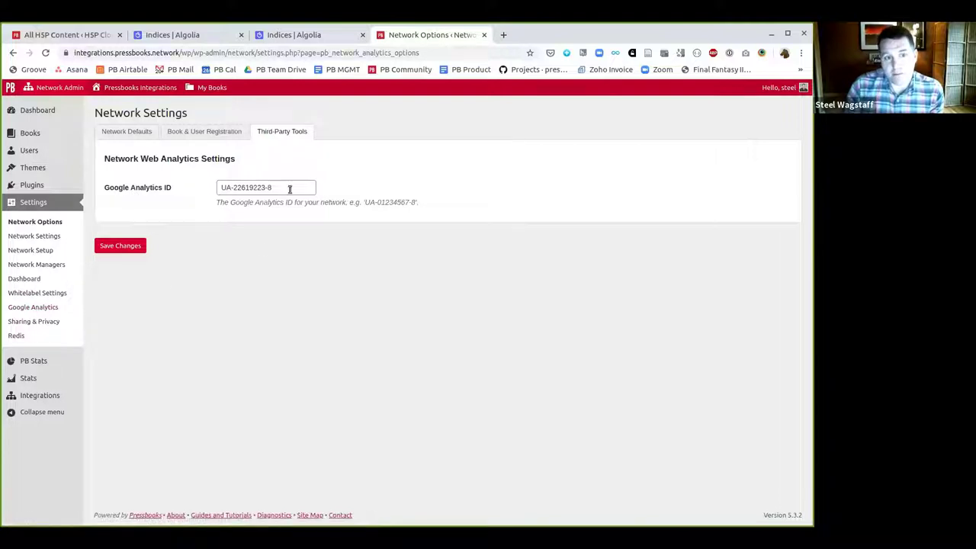
left_click_drag(290, 189, 198, 185)
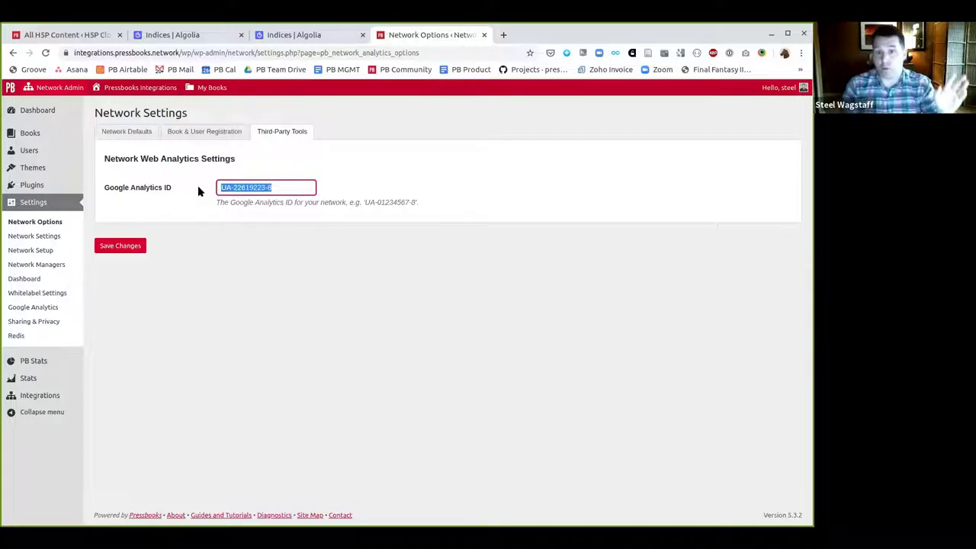
left_click(290, 54)
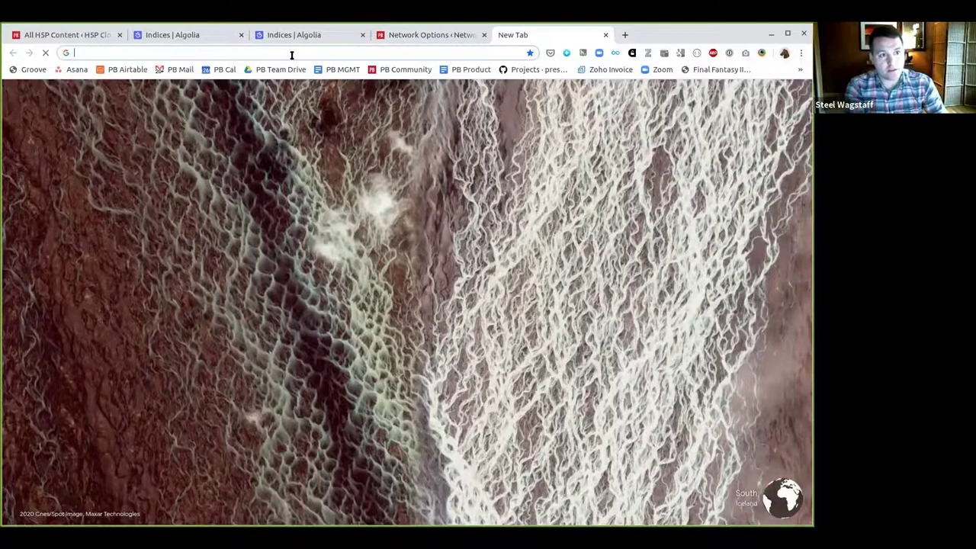
Load the Network Manager's Guide, find 'analyt', and open chapter 8, Configuring Google Analytics for Pressbooks
type("net")
key("Return")
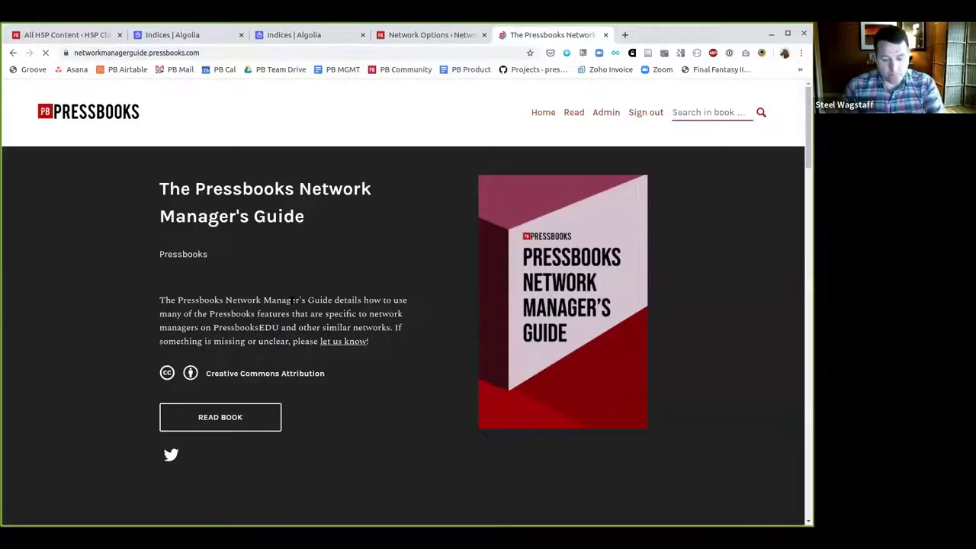
scroll(272, 355, "down", 10)
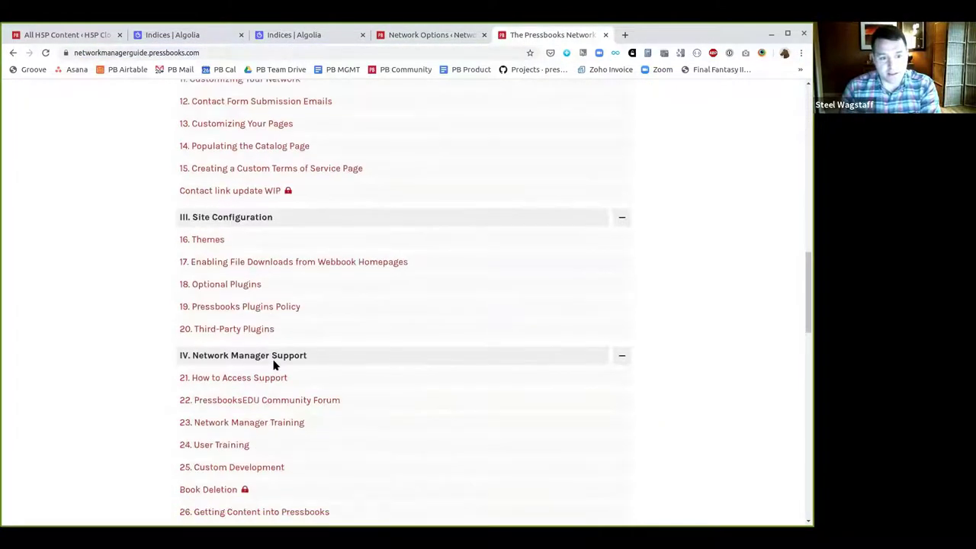
scroll(274, 366, "down", 2)
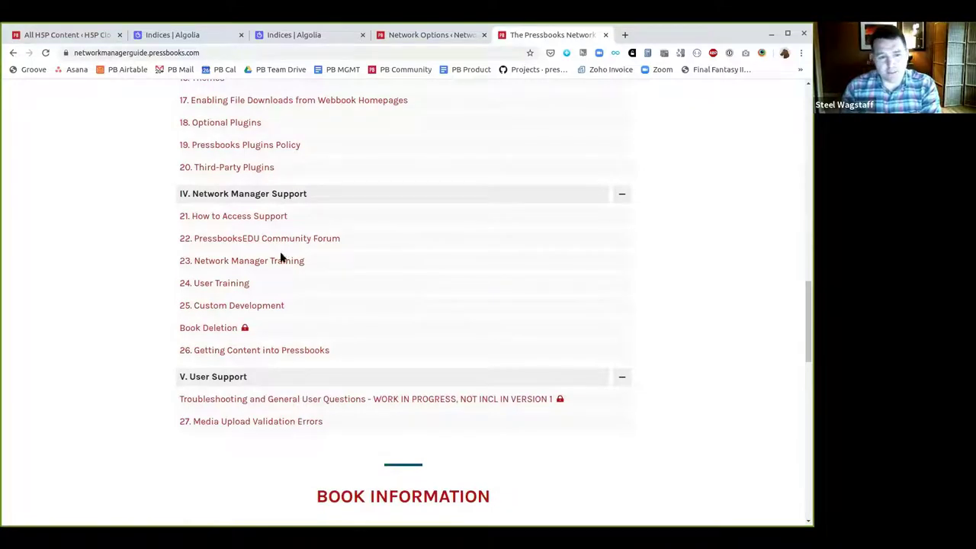
scroll(298, 312, "up", 3)
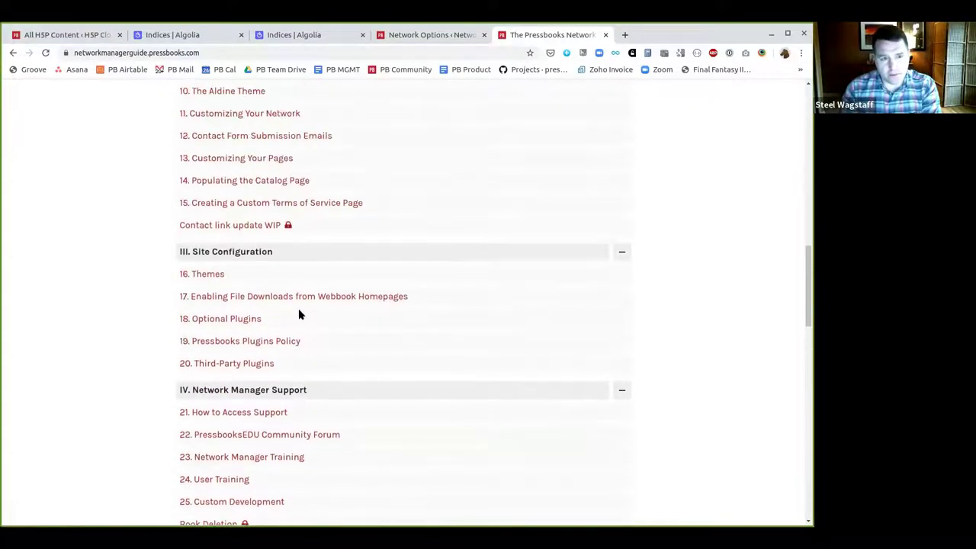
key("ctrl+f")
type("analyt")
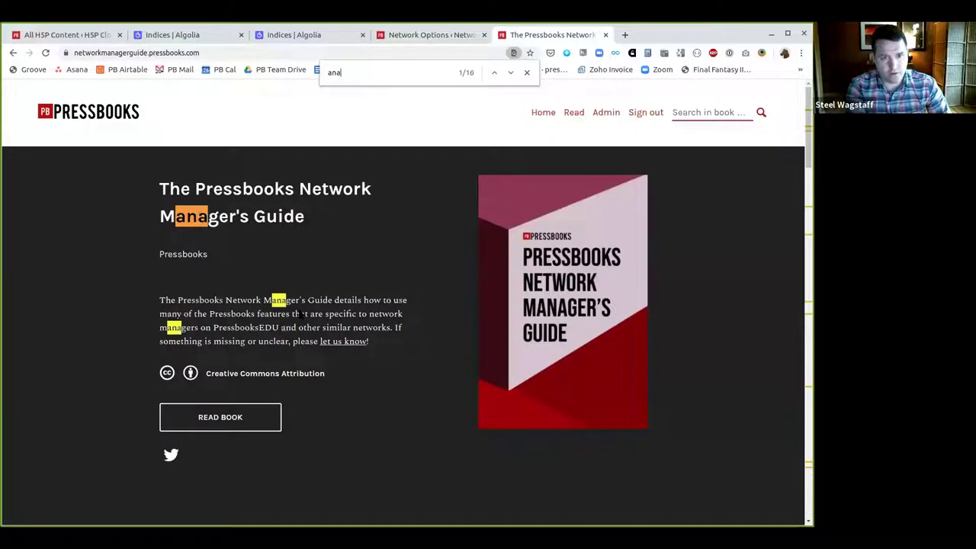
left_click(298, 305)
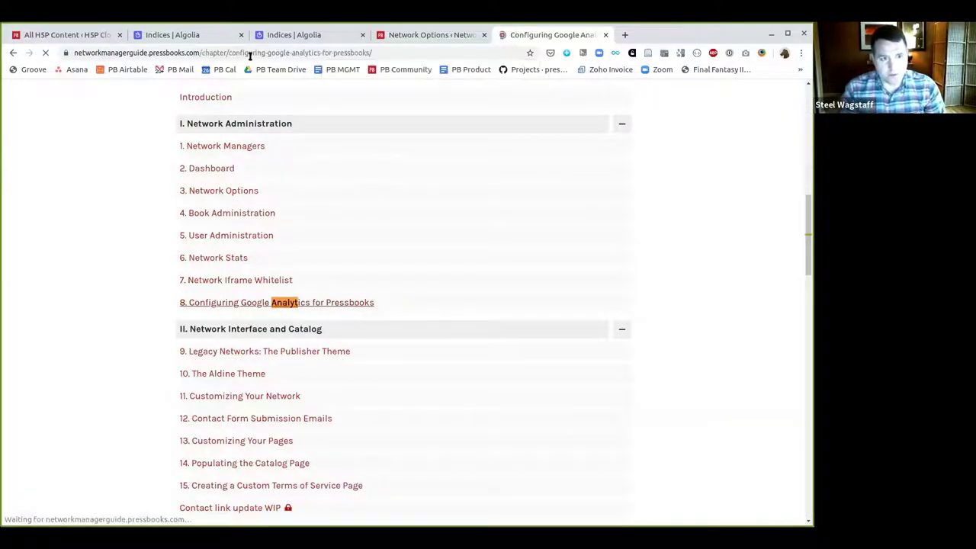
Switch away from the guide chapter window, later returning to select its web address
key("alt+Tab")
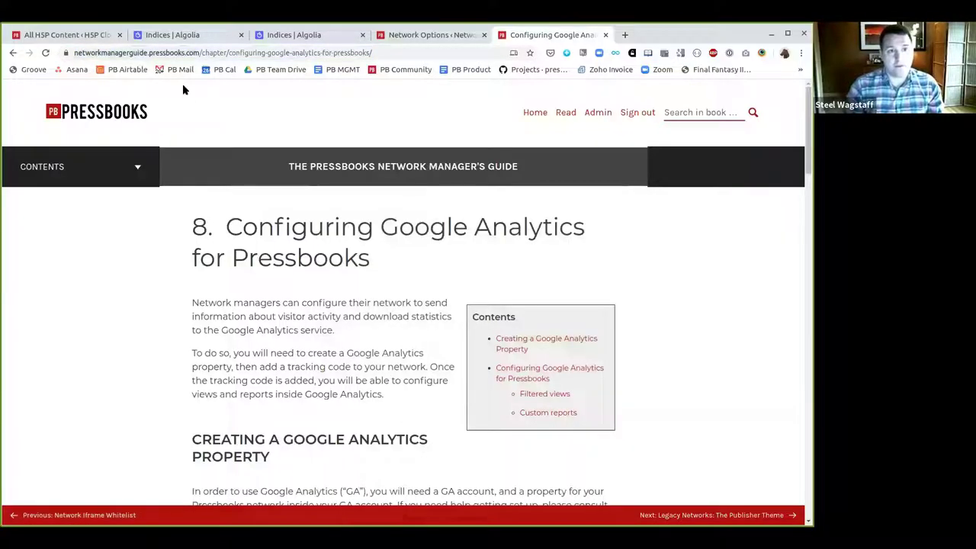
left_click(209, 50)
From the integrations network admin's LTI Consumers list of three consumers, open an empty Adding LTI Consumer form
type("integrations")
key("Return")
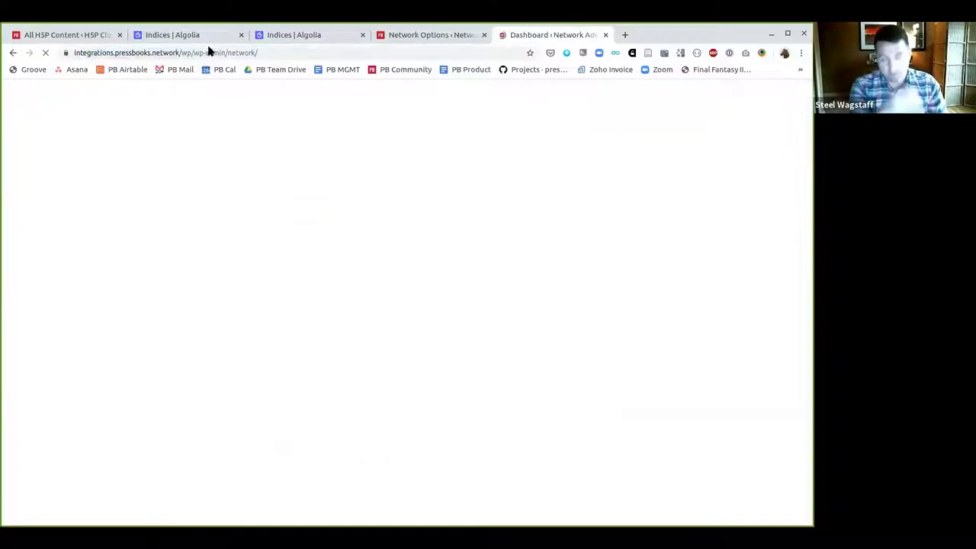
mouse_move(48, 300)
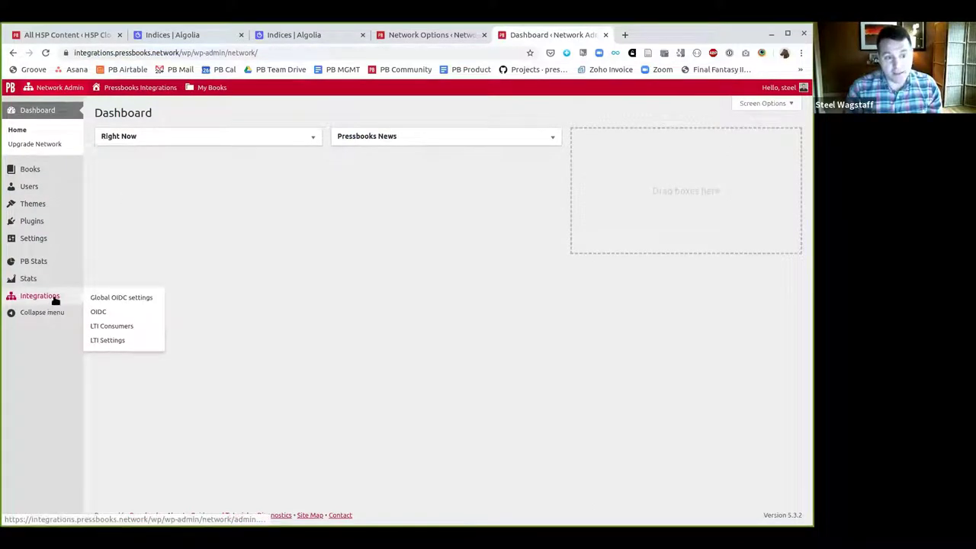
left_click(116, 326)
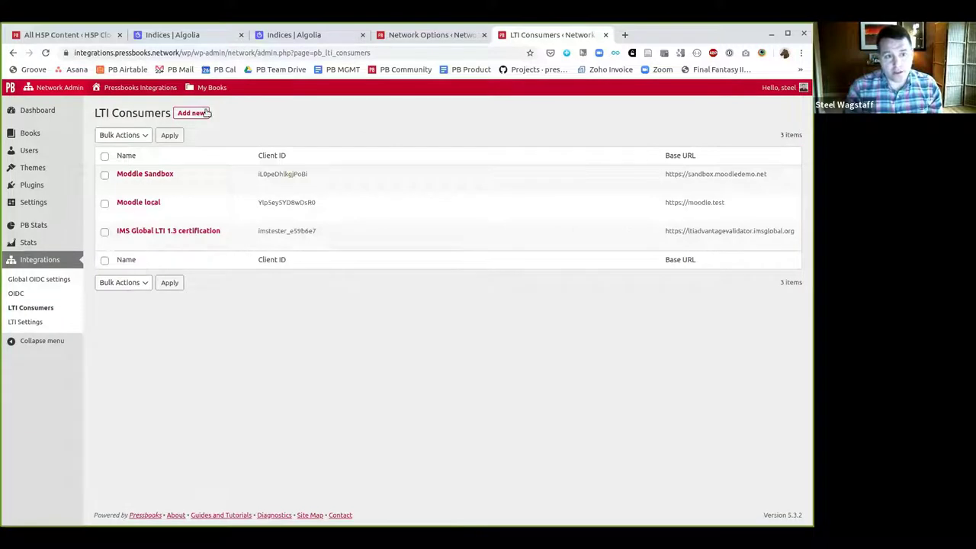
left_click(191, 112)
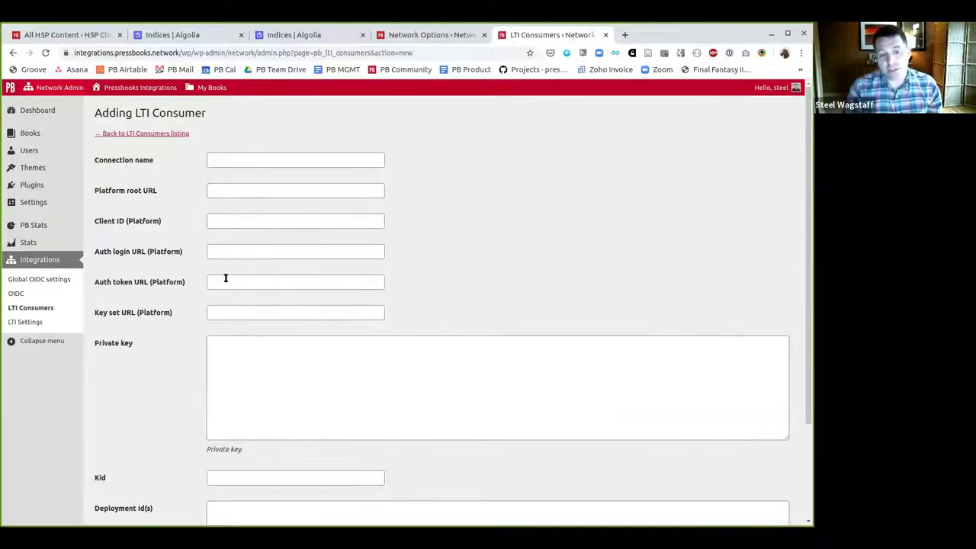
scroll(225, 278, "down", 3)
scroll(225, 278, "up", 3)
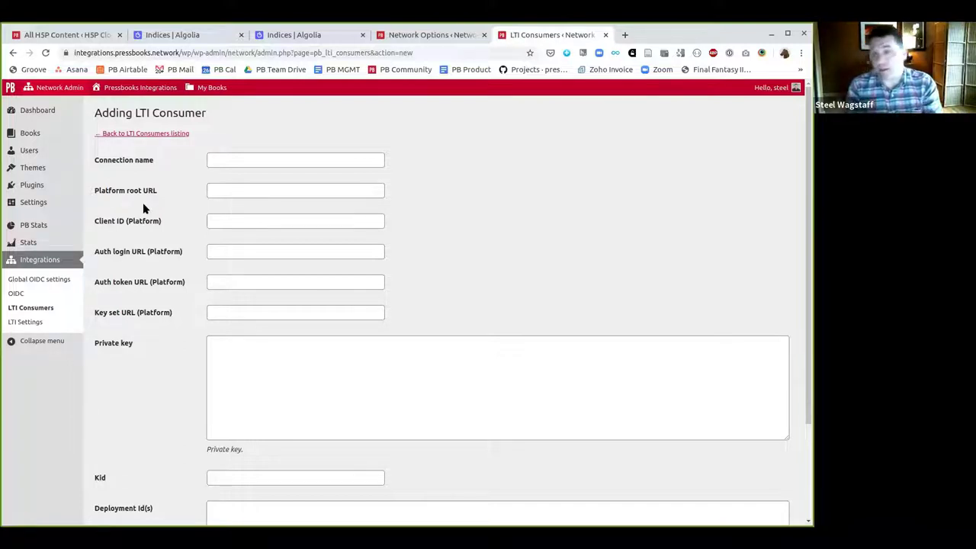
scroll(151, 256, "down", 3)
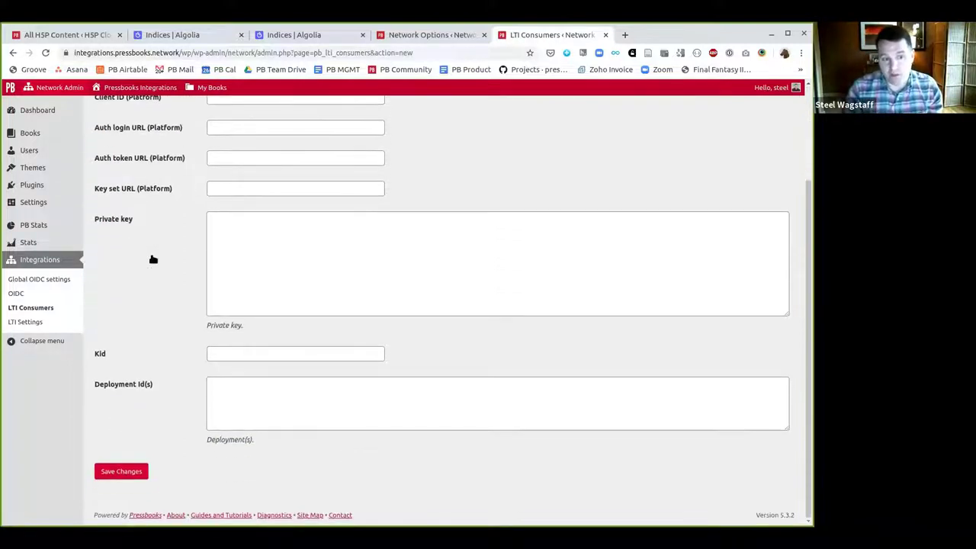
scroll(152, 260, "up", 3)
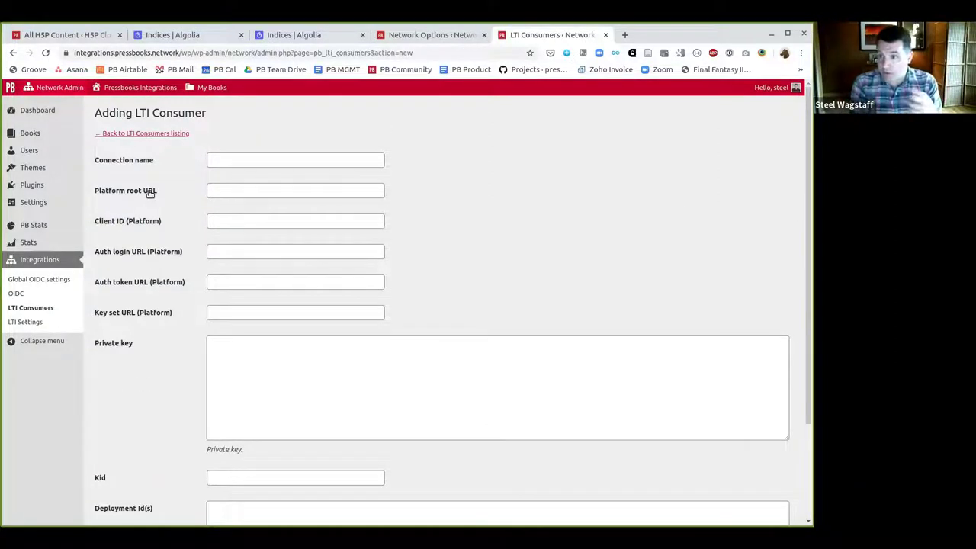
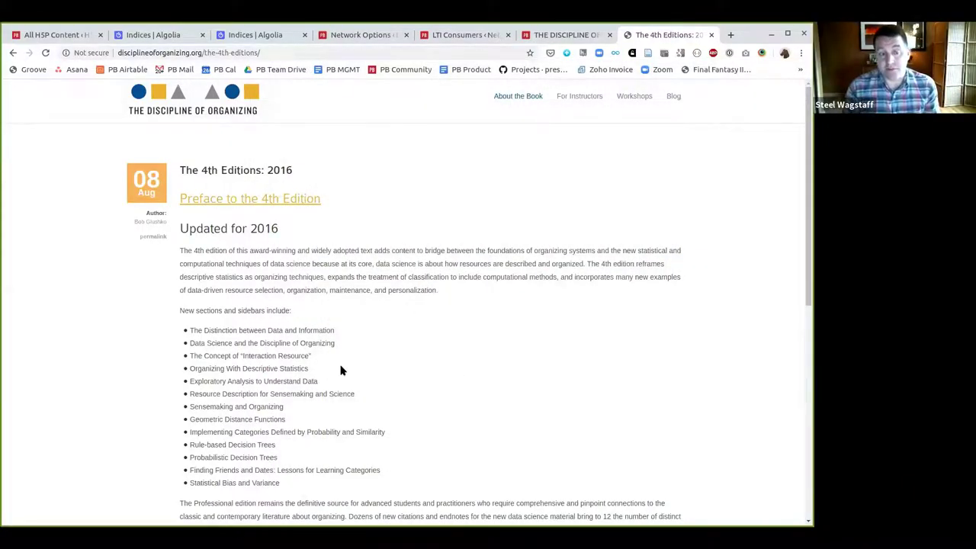
Return to The Discipline of Organizing home page, then open chapter 1 in the Berkeley Pressbooks edition
left_click(193, 114)
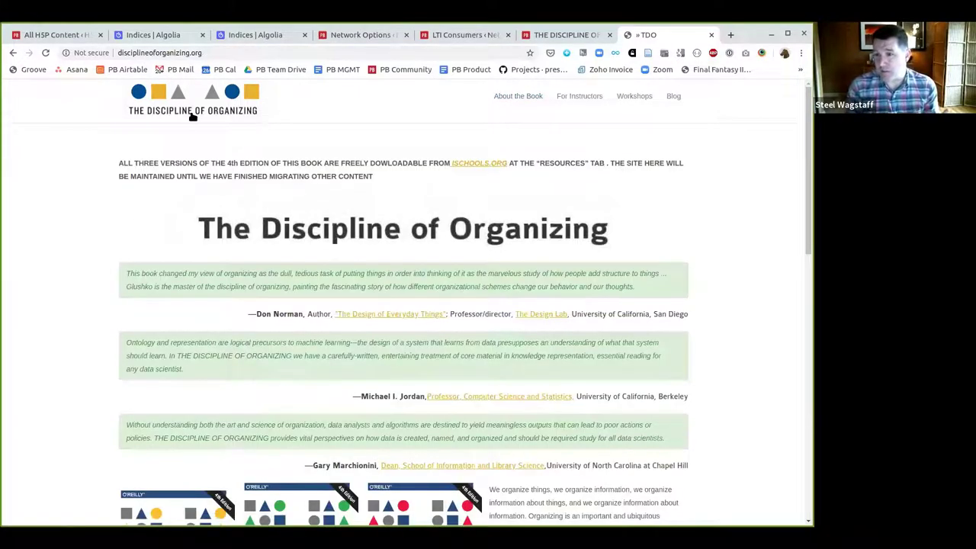
scroll(246, 289, "down", 3)
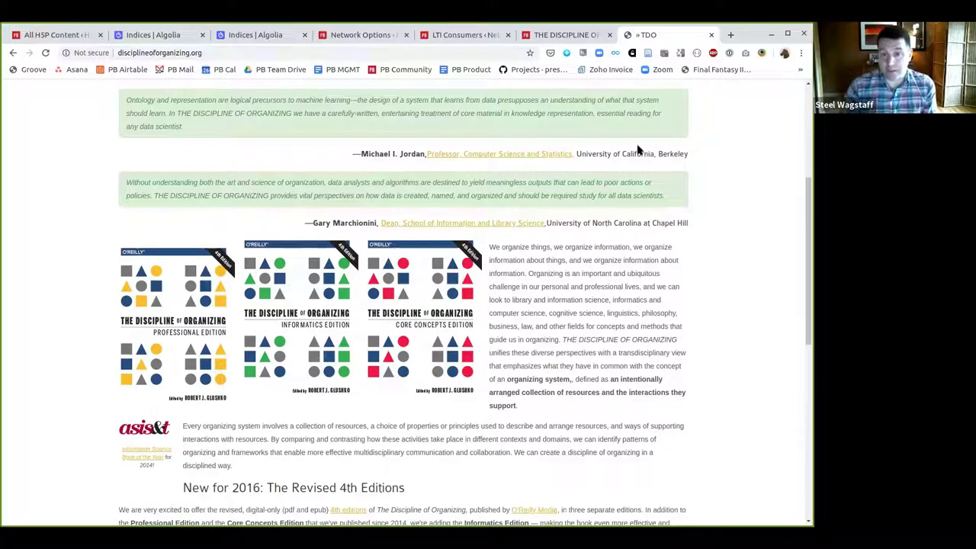
left_click(567, 37)
scroll(404, 282, "down", 7)
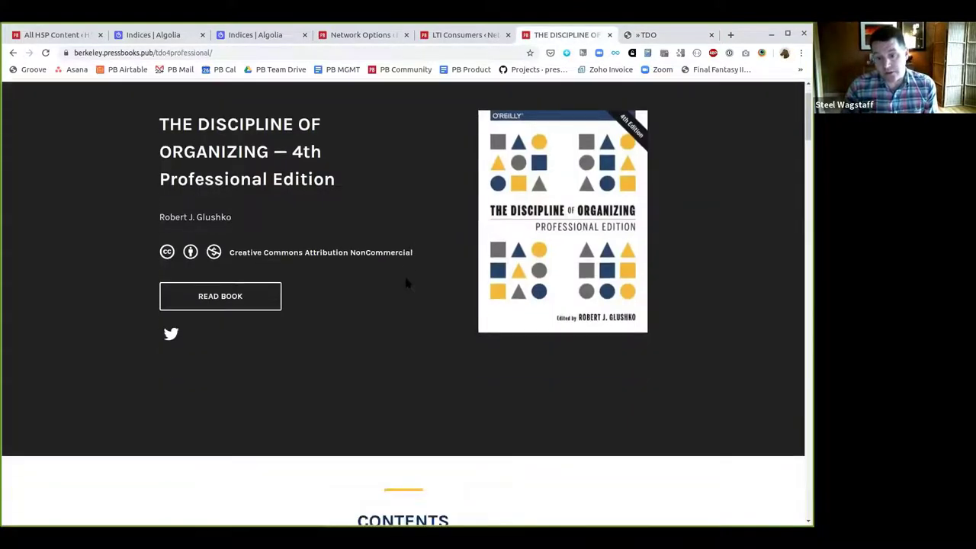
left_click(266, 267)
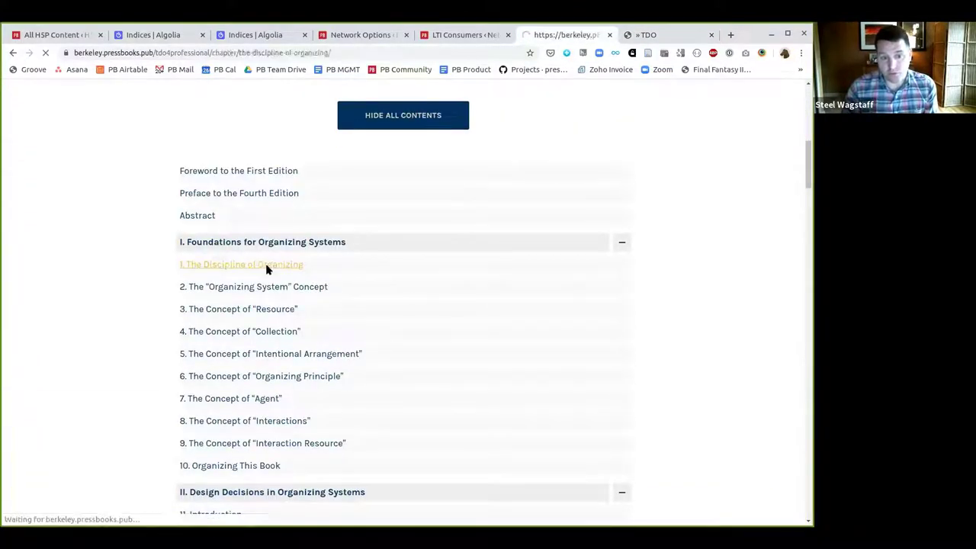
right_click(292, 266)
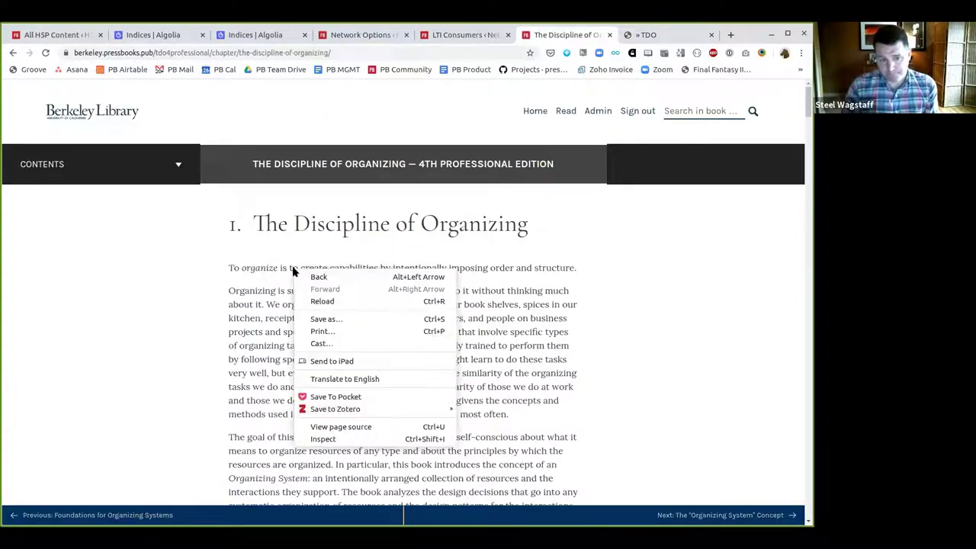
Open Chrome DevTools on the chapter page and enlarge the page area
left_click(323, 440)
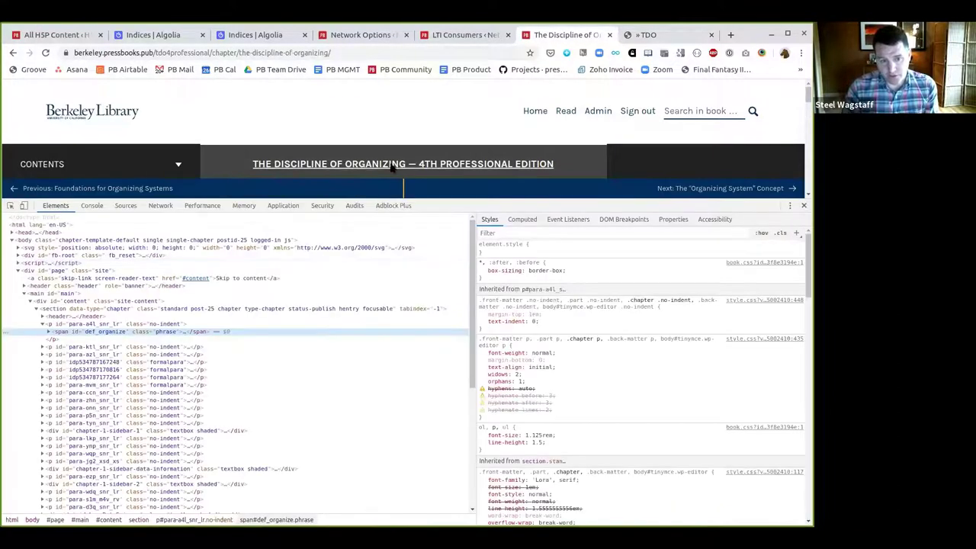
scroll(409, 175, "down", 1)
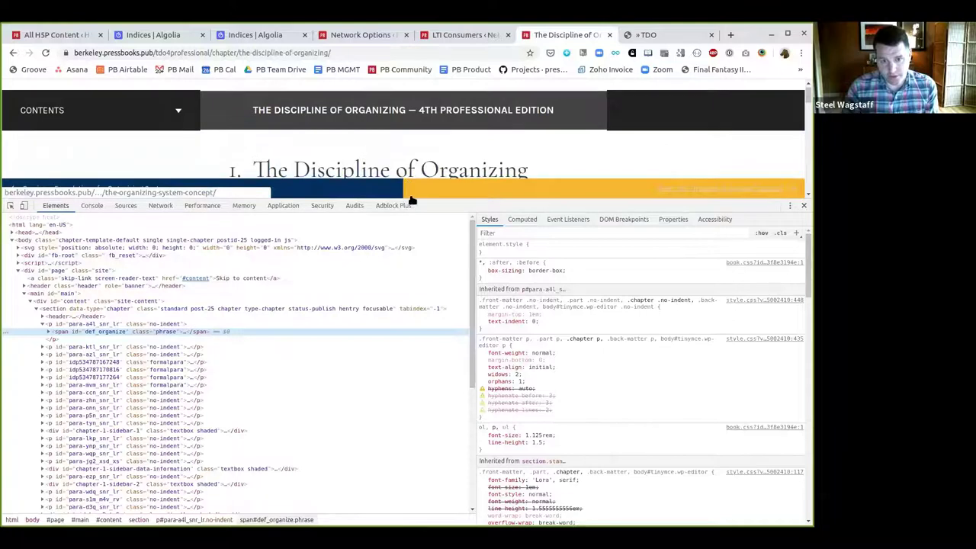
left_click_drag(418, 218, 430, 331)
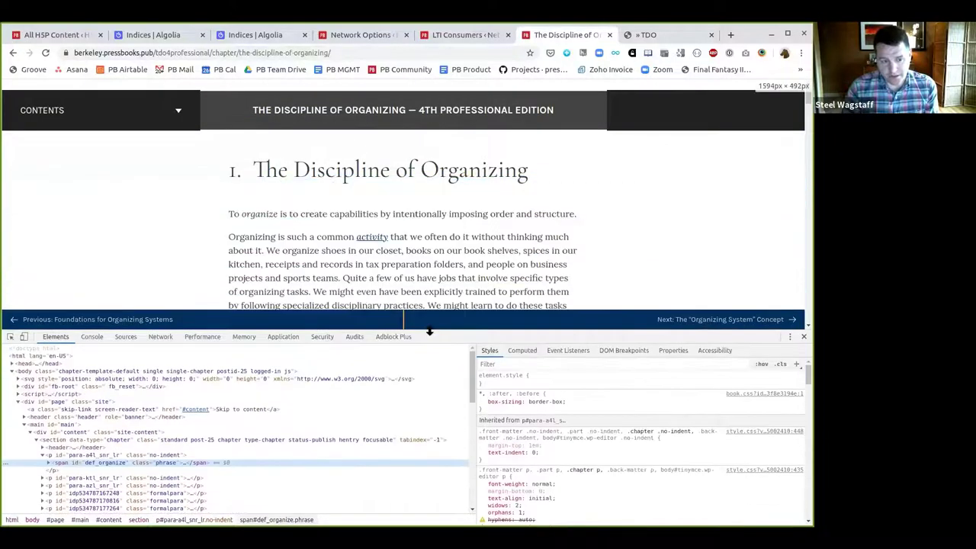
Scroll to the 'What Is Information?' sidebar and inspect its heading to reveal the sidebar-title class
scroll(161, 258, "down", 1)
scroll(143, 410, "down", 3)
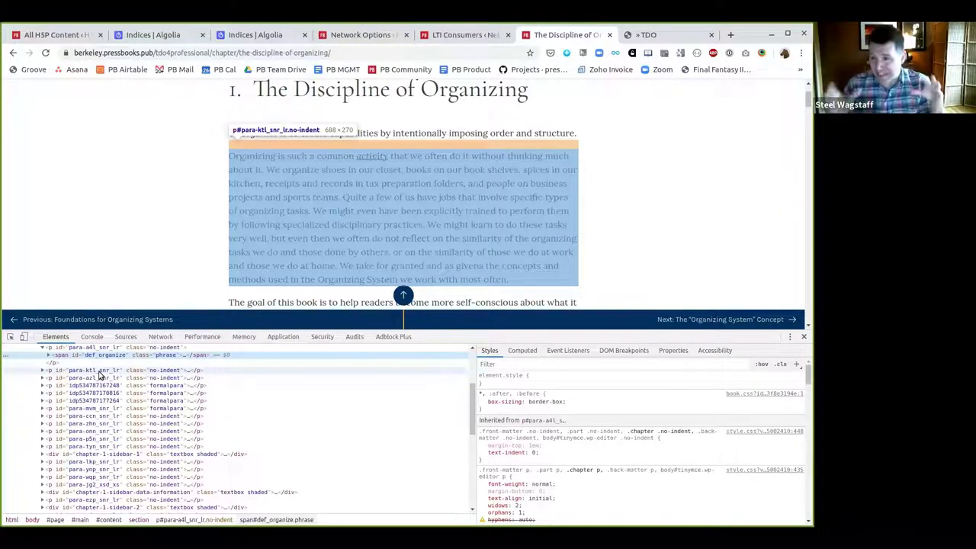
scroll(315, 213, "down", 15)
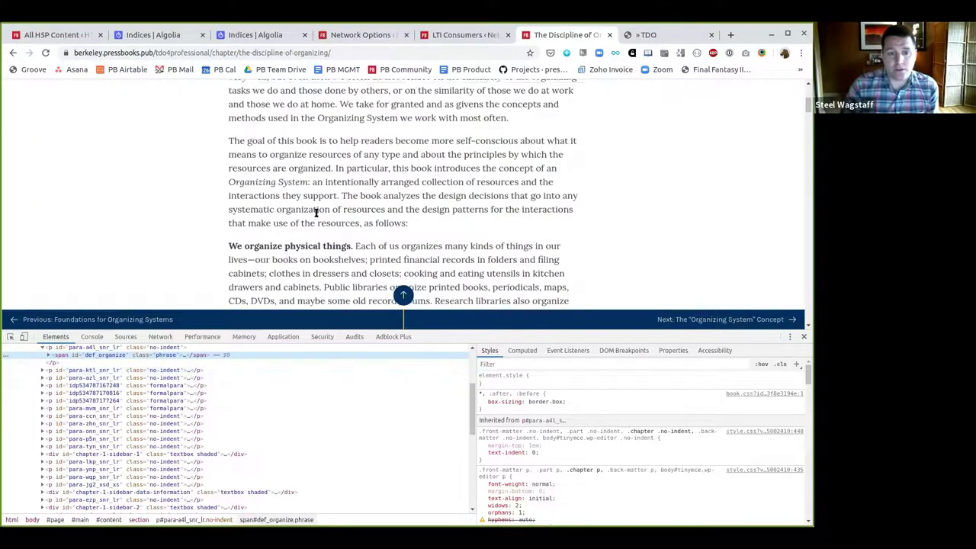
scroll(315, 213, "down", 10)
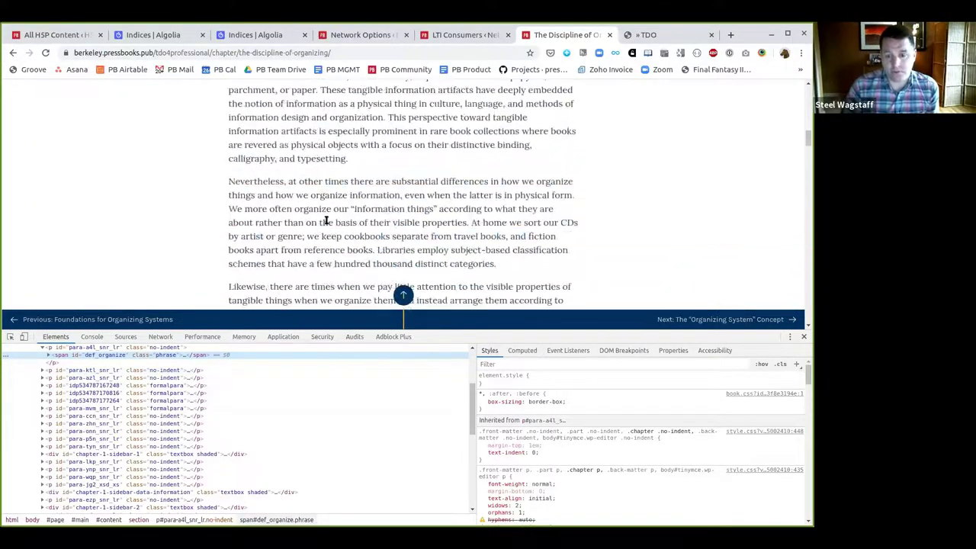
scroll(324, 219, "down", 2)
scroll(323, 218, "up", 1)
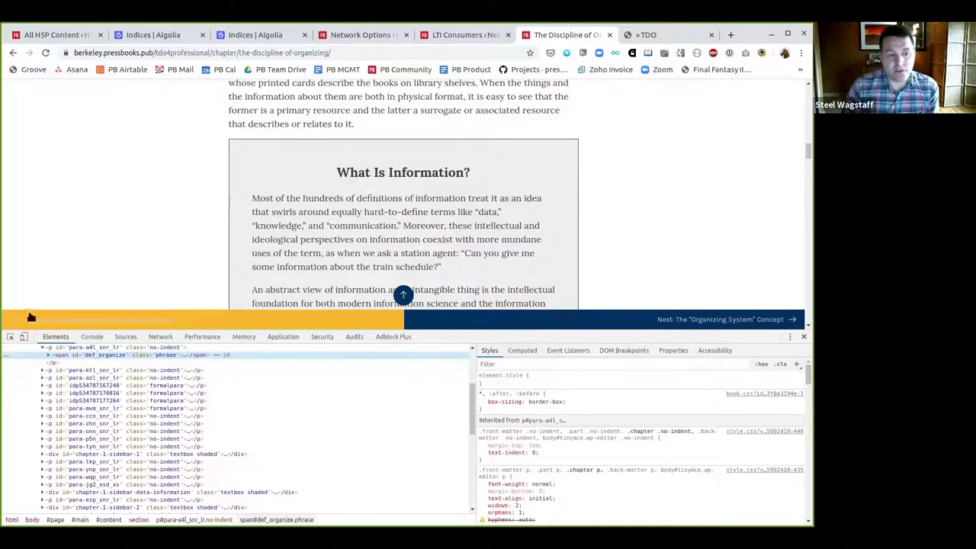
left_click(11, 338)
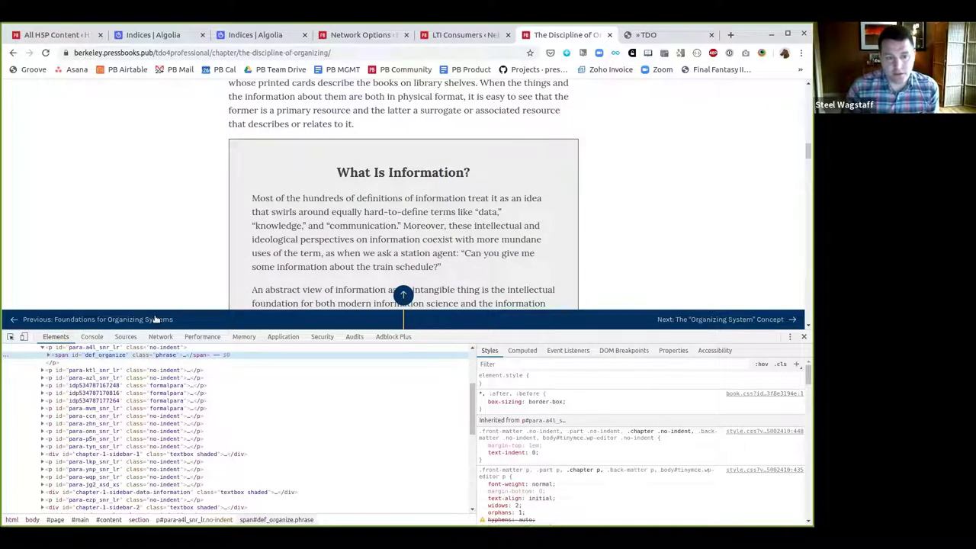
left_click(404, 174)
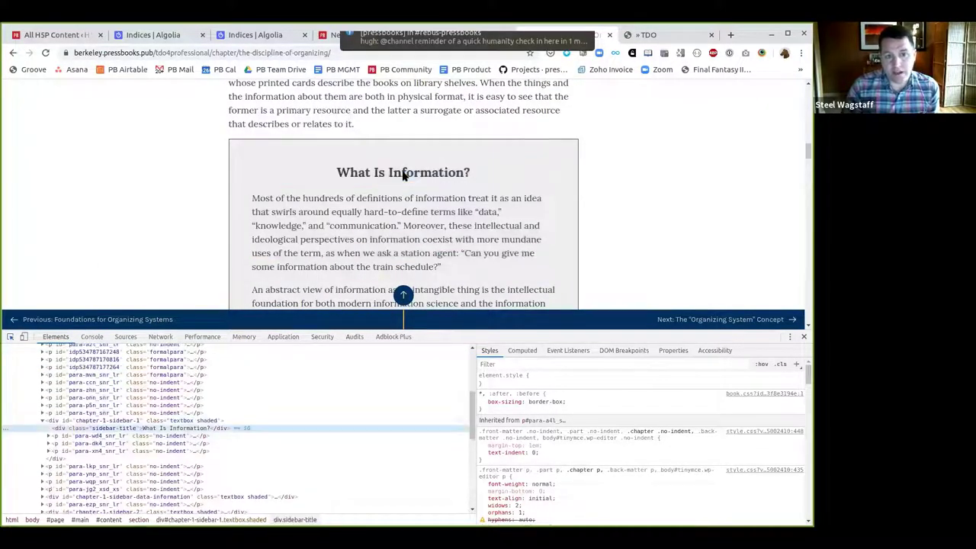